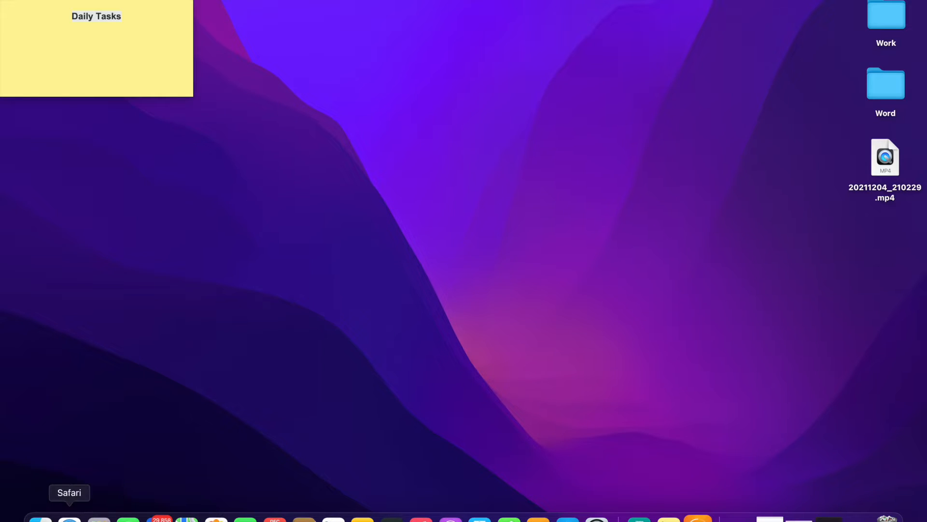
Launch WPS Office and create a blank spreadsheet.
{"action": "left_click", "coordinate": [99, 518]}
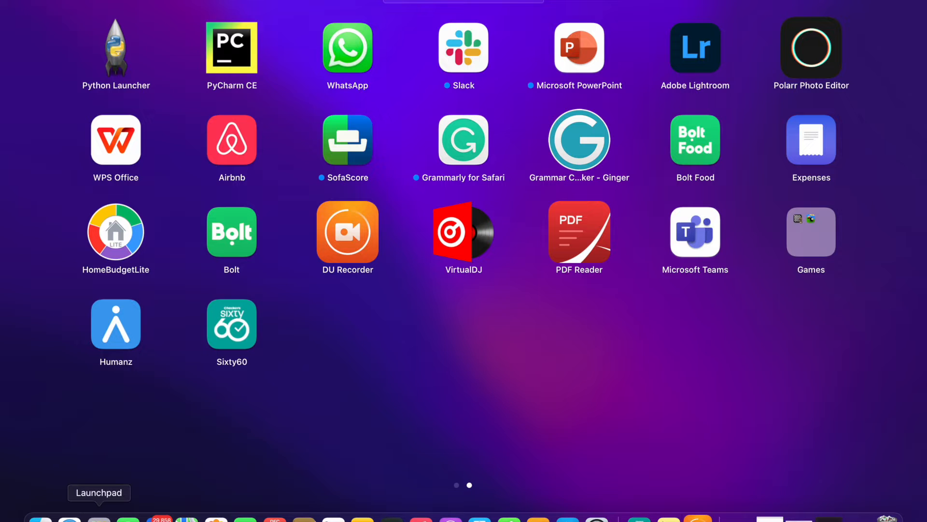
{"action": "left_click", "coordinate": [122, 147]}
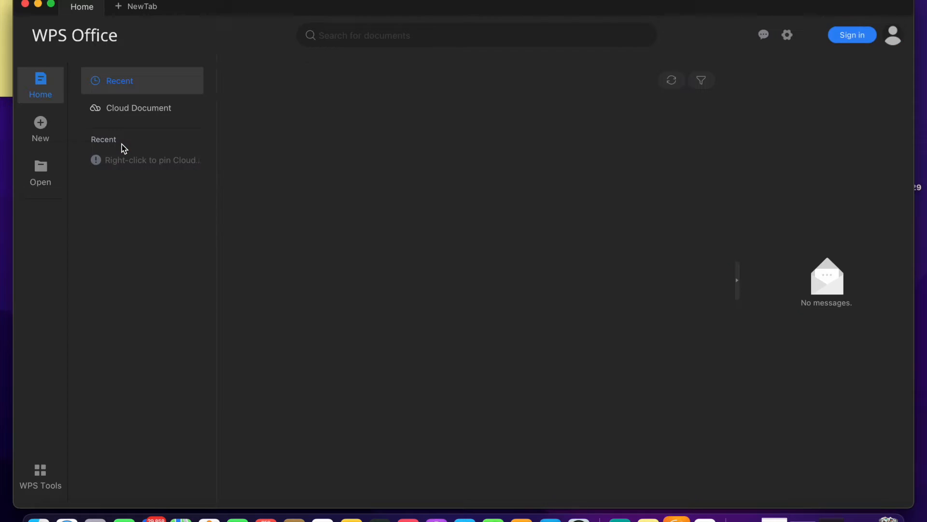
{"action": "left_click", "coordinate": [41, 128]}
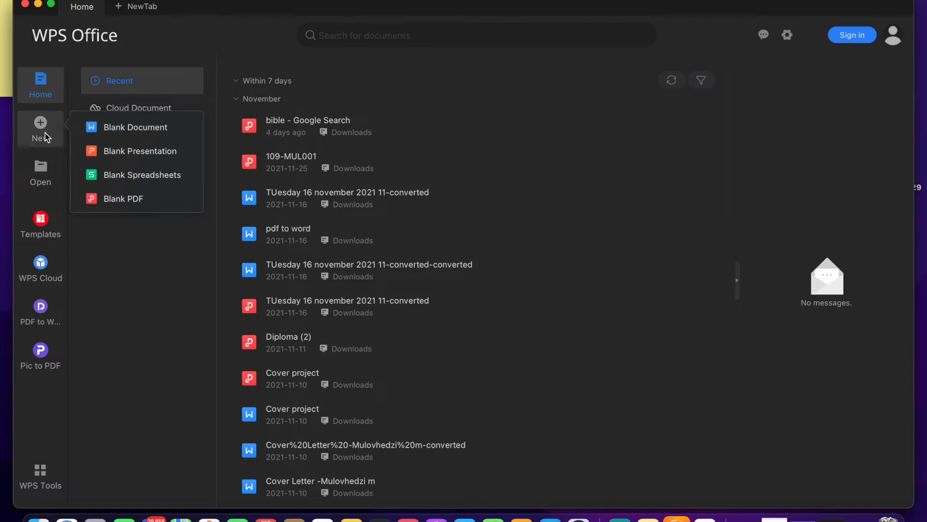
{"action": "left_click", "coordinate": [178, 178]}
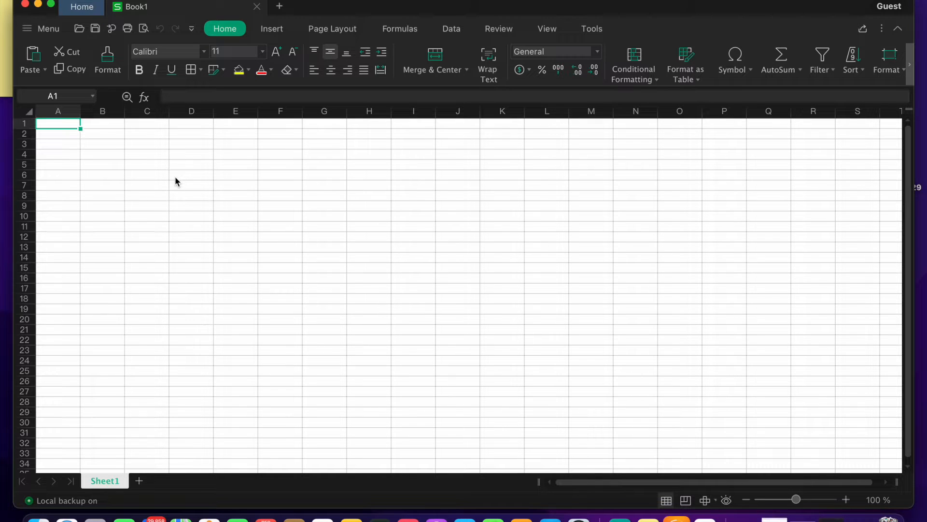
Enter the heading "1.Average function" in cell A1.
{"action": "type", "text": "1."}
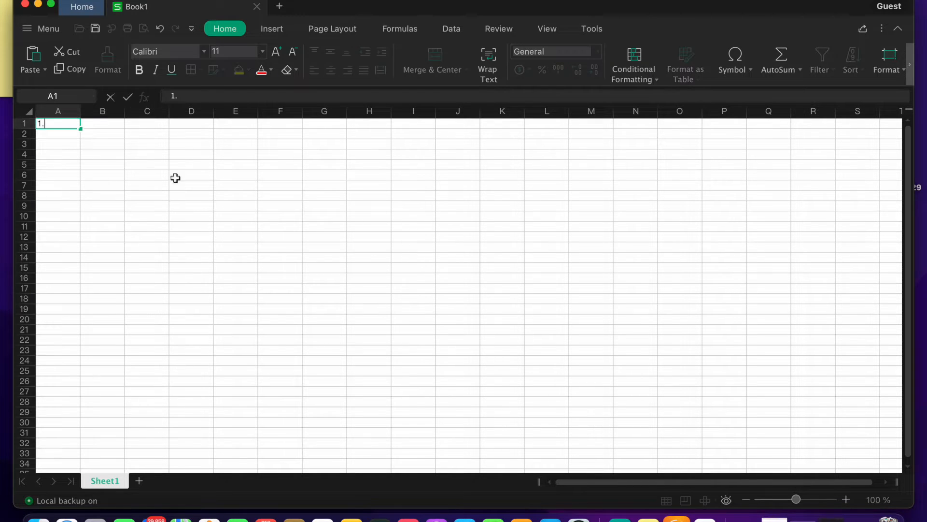
{"action": "type", "text": "Average function"}
{"action": "left_click", "coordinate": [147, 207]}
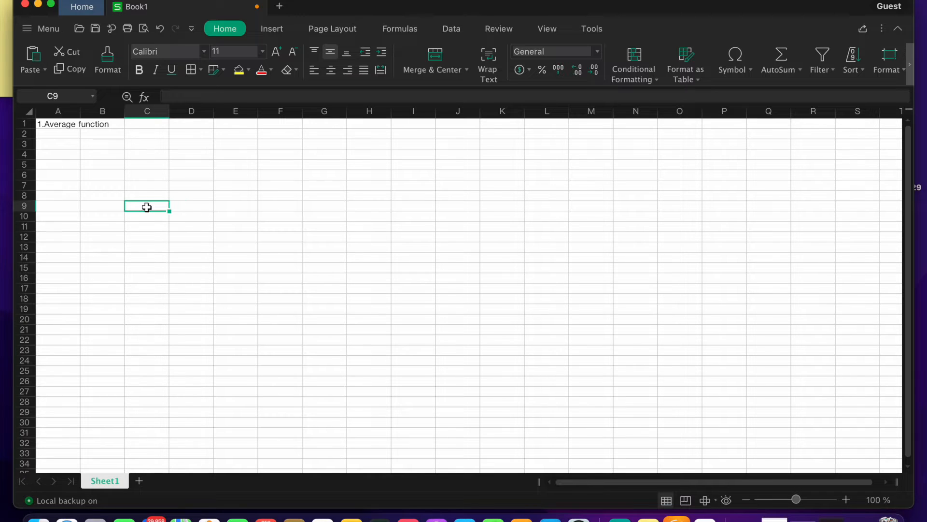
Fill cells C1 to C9 with the values 10, 15, 16, 17, 20, 25, 45, 65 and 95.
{"action": "left_click", "coordinate": [158, 126]}
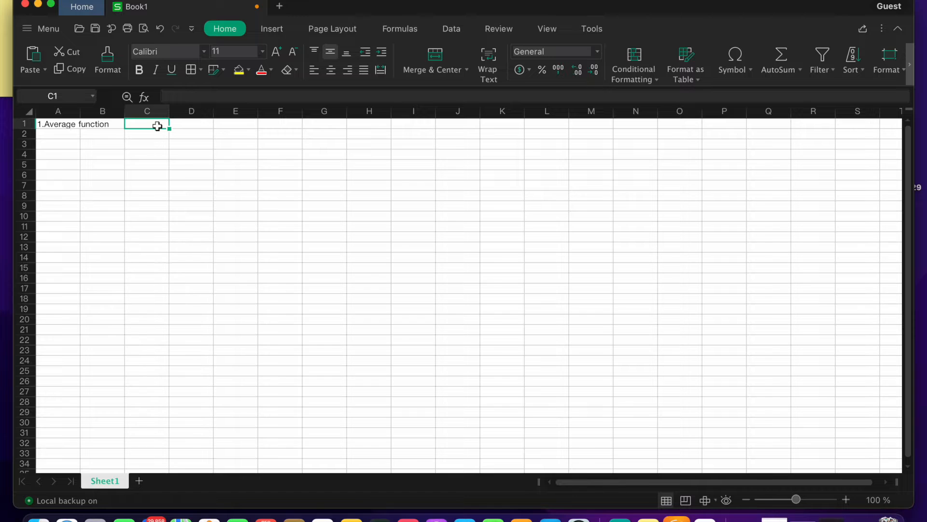
{"action": "type", "text": "10"}
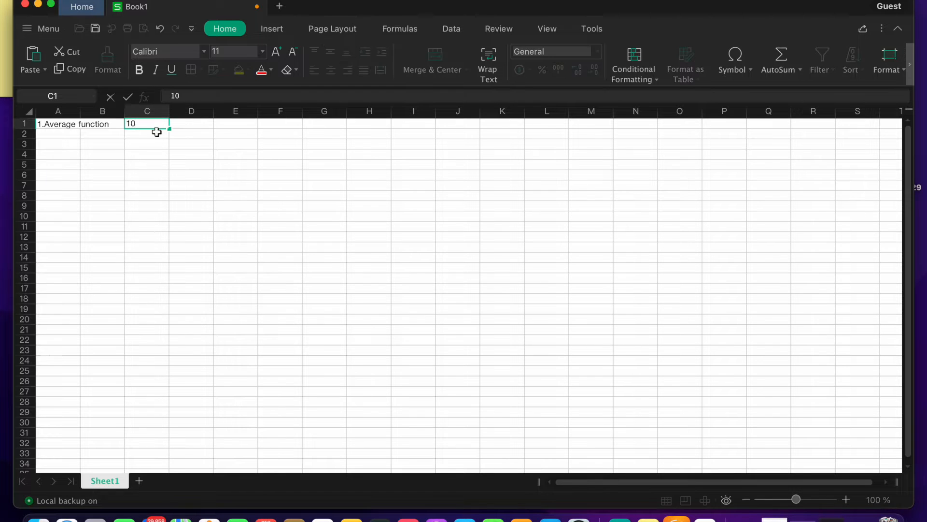
{"action": "key", "text": "Return"}
{"action": "type", "text": "15"}
{"action": "key", "text": "Return"}
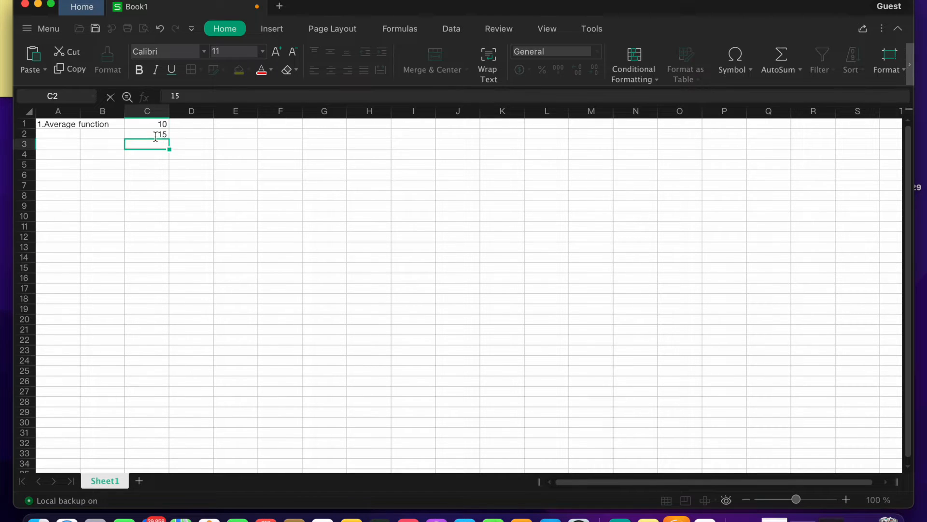
{"action": "type", "text": "16"}
{"action": "key", "text": "Return"}
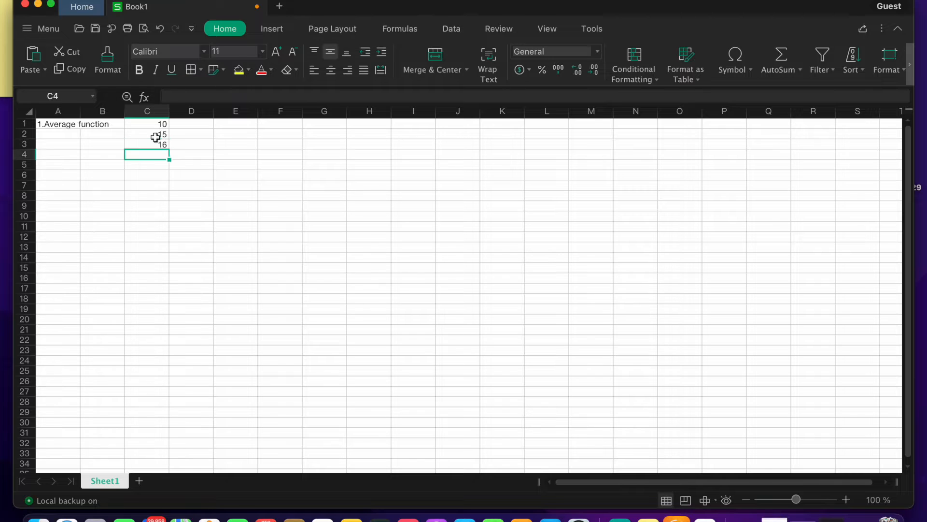
{"action": "type", "text": "17"}
{"action": "key", "text": "Return"}
{"action": "type", "text": "20"}
{"action": "key", "text": "Return"}
{"action": "type", "text": "25"}
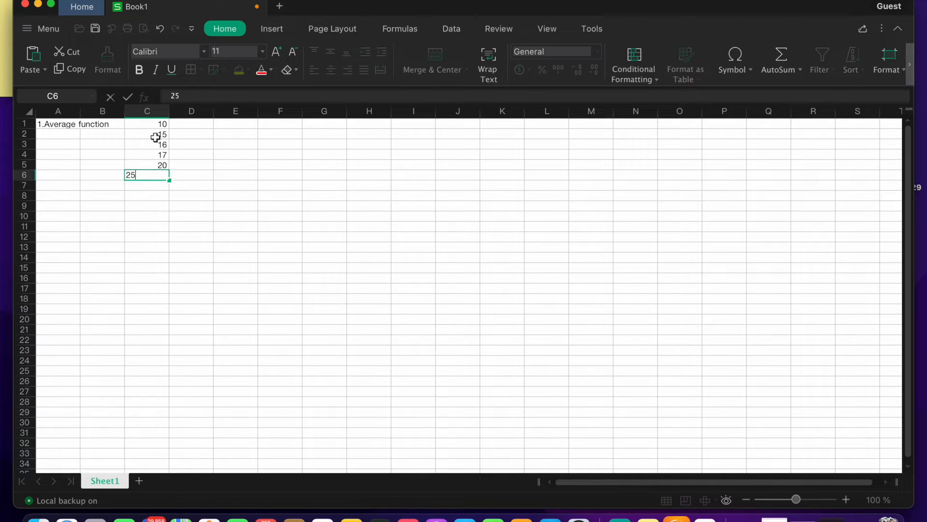
{"action": "key", "text": "Return"}
{"action": "type", "text": "45"}
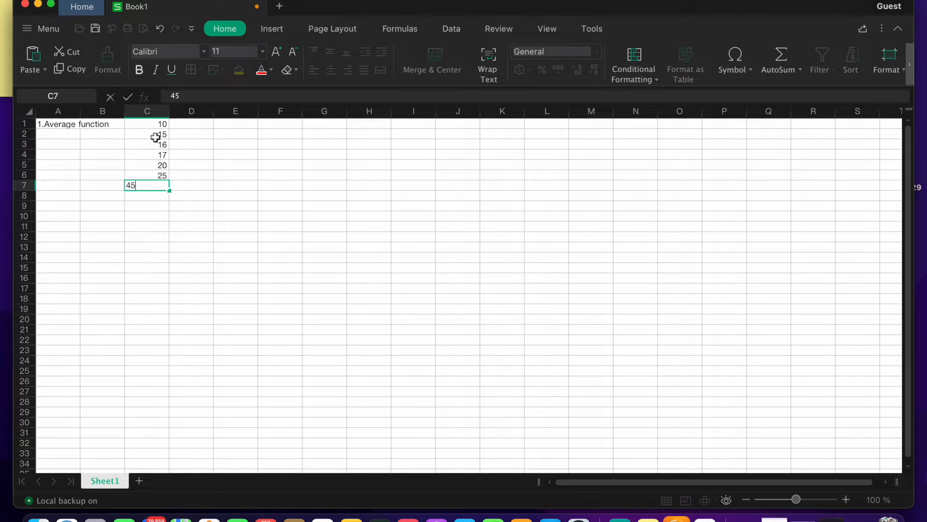
{"action": "key", "text": "Return"}
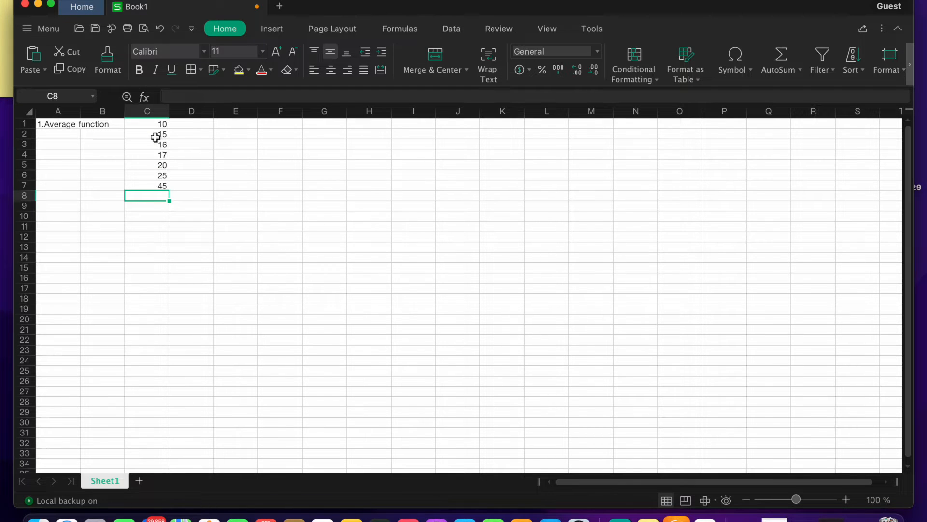
{"action": "type", "text": "65"}
{"action": "key", "text": "Return"}
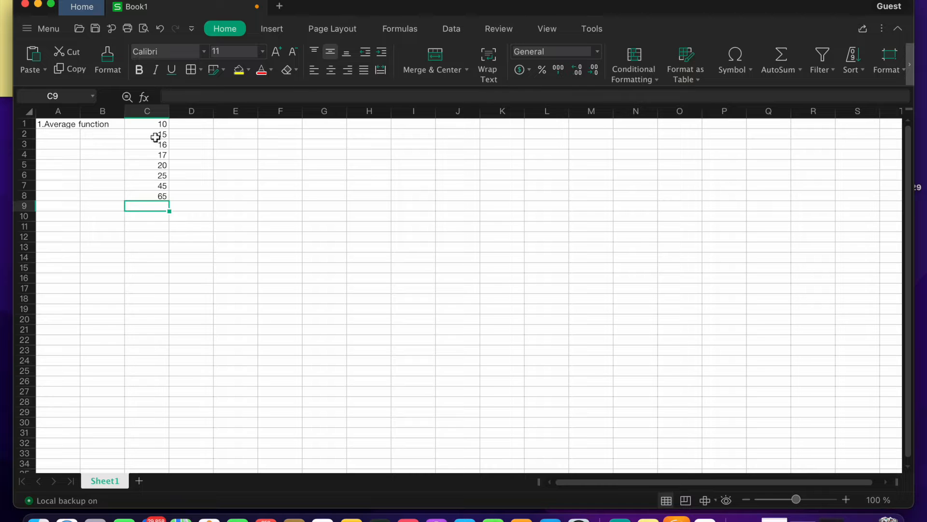
{"action": "type", "text": "95"}
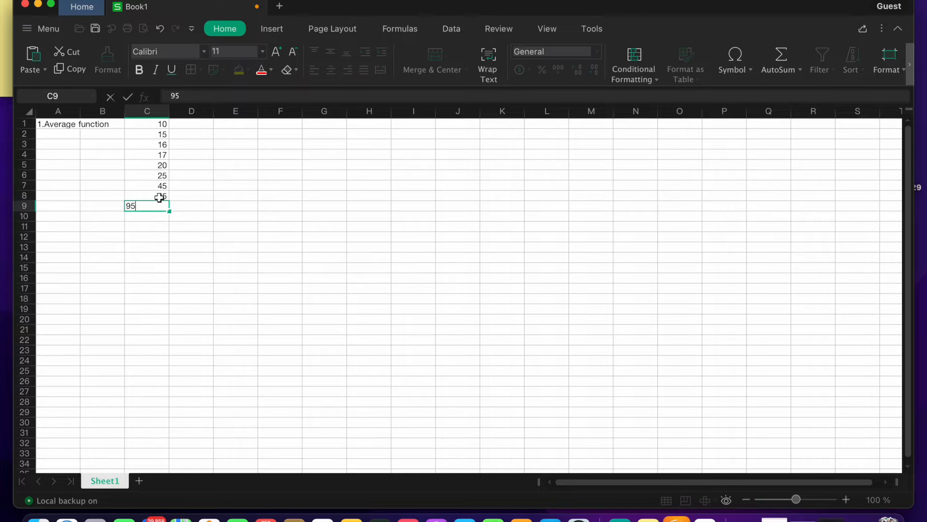
{"action": "left_click", "coordinate": [159, 228]}
Label cell B10 "Average" and give it a yellow fill.
{"action": "left_click", "coordinate": [106, 219]}
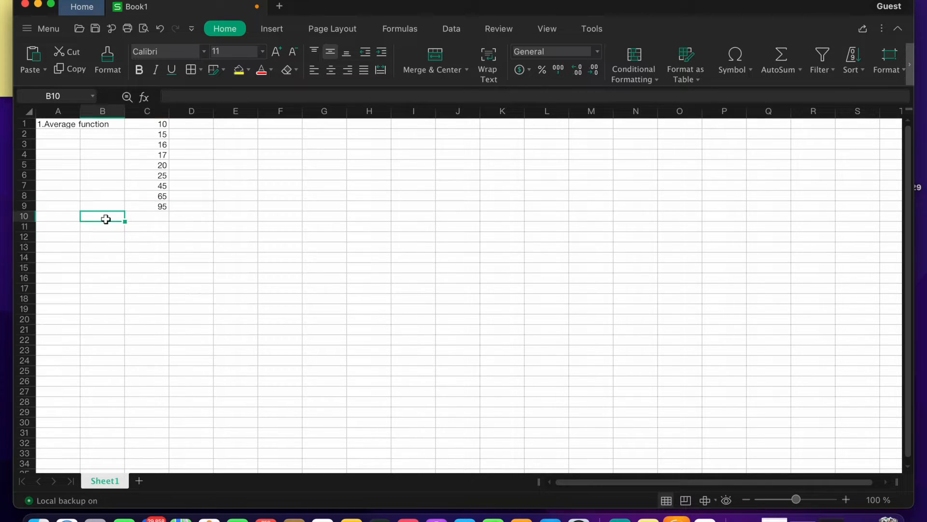
{"action": "type", "text": "Av"}
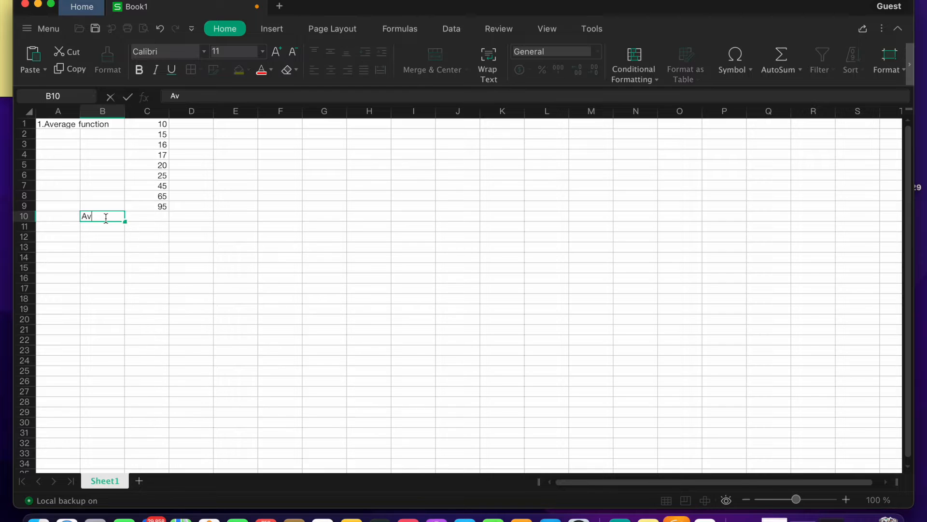
{"action": "type", "text": "erage"}
{"action": "left_click", "coordinate": [207, 352]}
{"action": "left_click", "coordinate": [115, 217]}
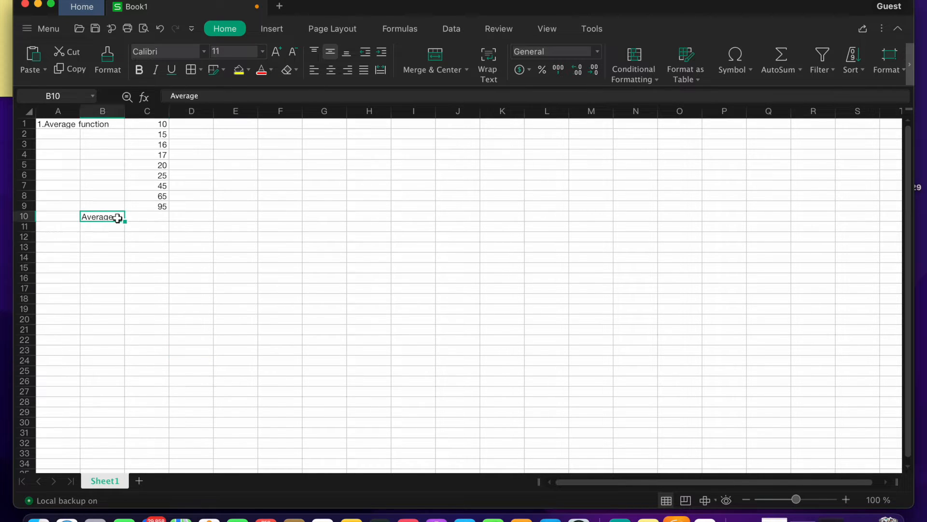
{"action": "left_click", "coordinate": [239, 72]}
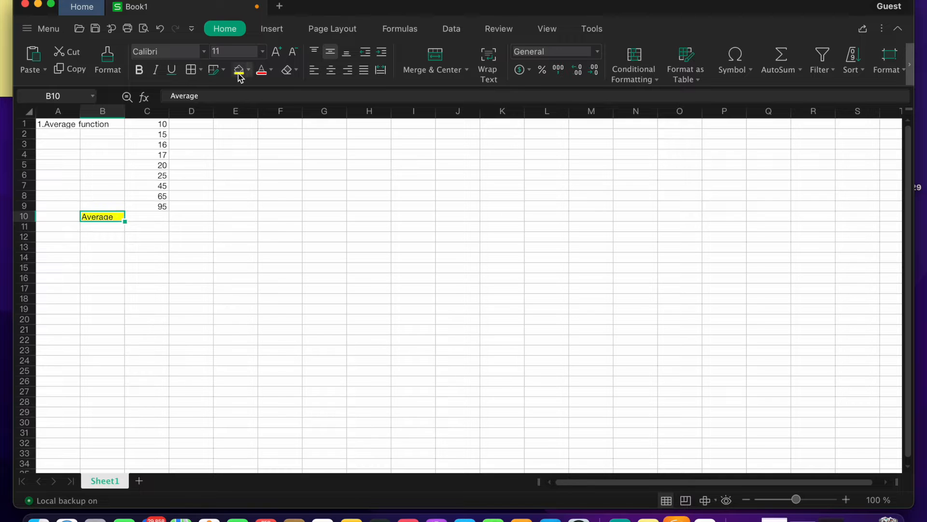
{"action": "left_click", "coordinate": [170, 292]}
Calculate the average of the column of numbers in cell C10 with =AVERAGE(C1:C9).
{"action": "left_click", "coordinate": [151, 218]}
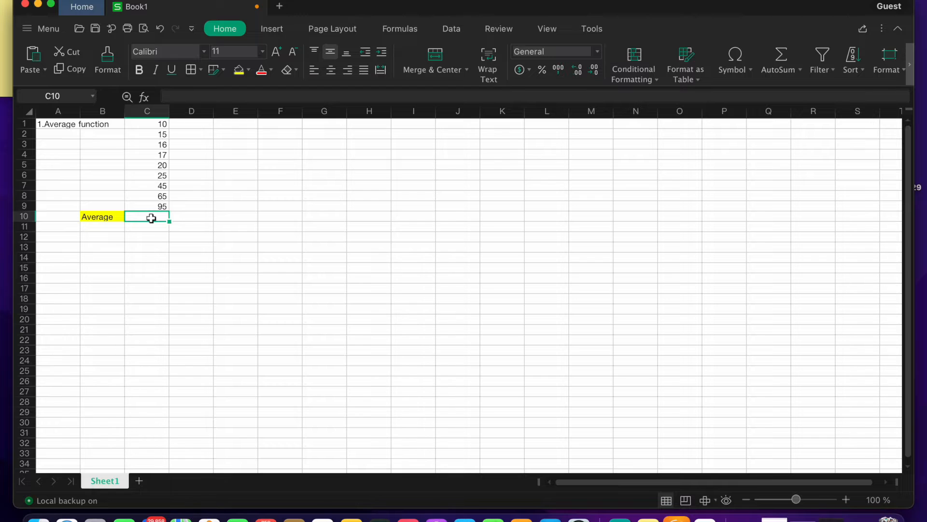
{"action": "type", "text": "=av"}
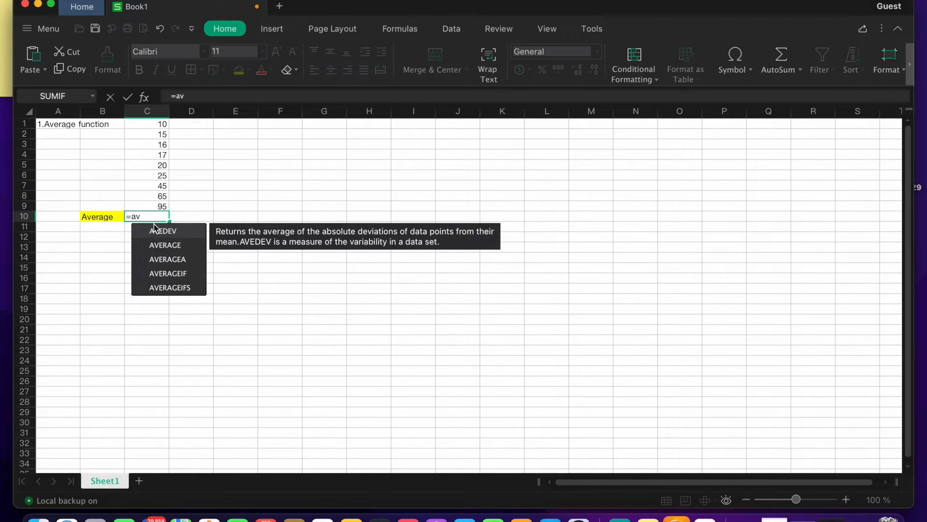
{"action": "double_click", "coordinate": [170, 245]}
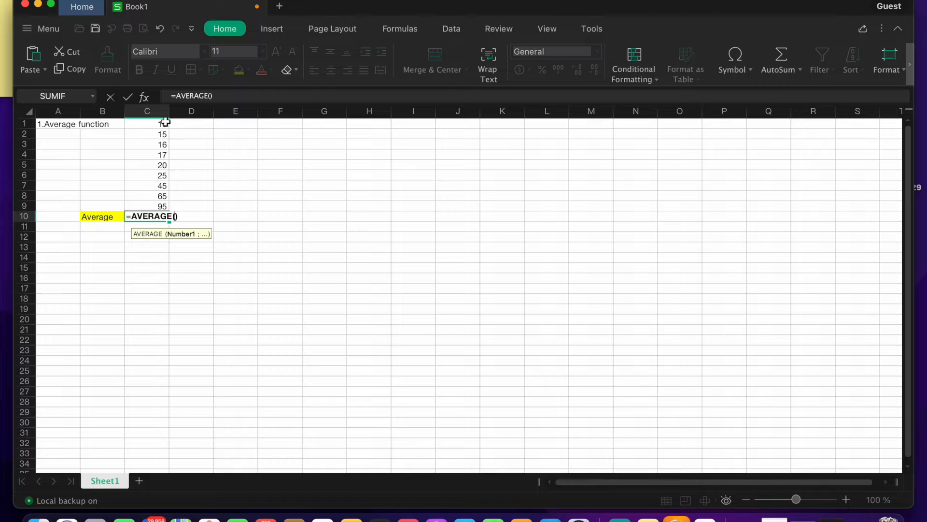
{"action": "left_click_drag", "start_coordinate": [164, 123], "coordinate": [163, 205]}
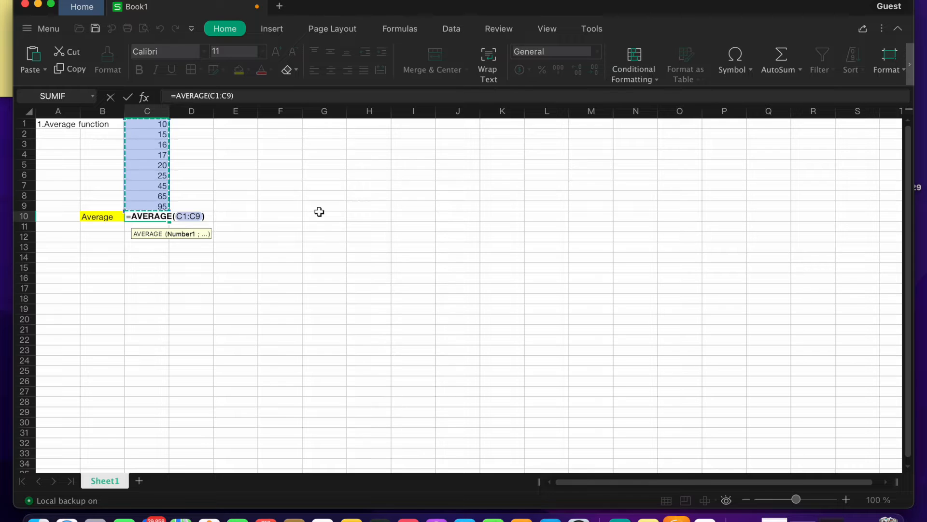
{"action": "key", "text": "Return"}
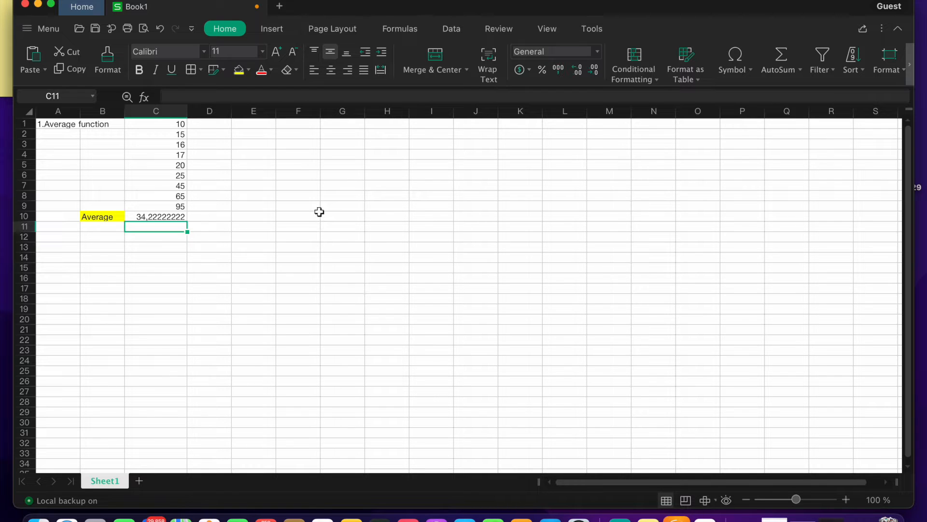
Calculate the same average manually in cell C11 with =(10+15+16+17+20+25+45+65+95)/9.
{"action": "type", "text": "=("}
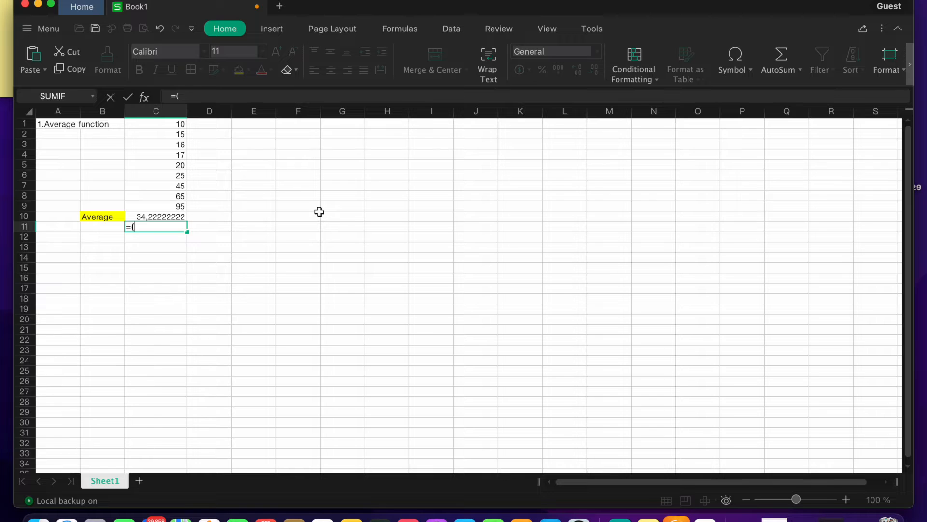
{"action": "type", "text": "10+15+16+17+20+25"}
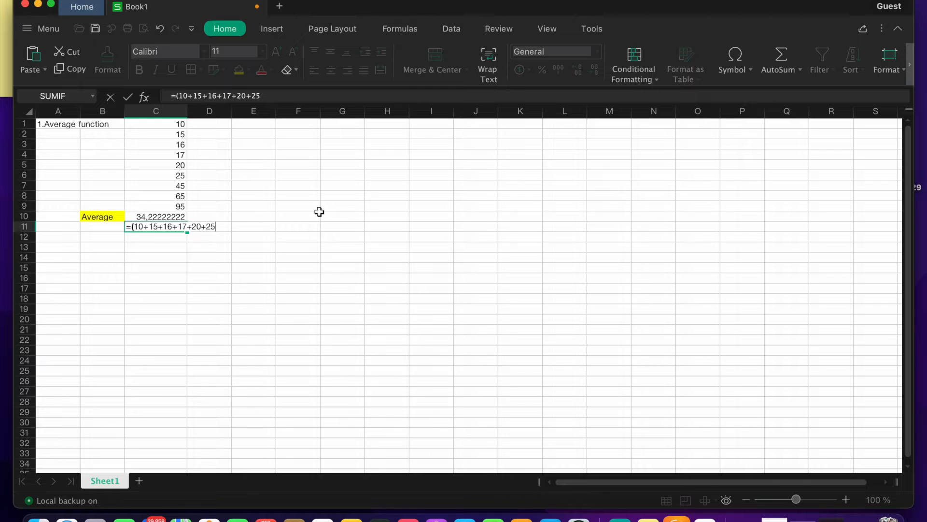
{"action": "type", "text": "+45"}
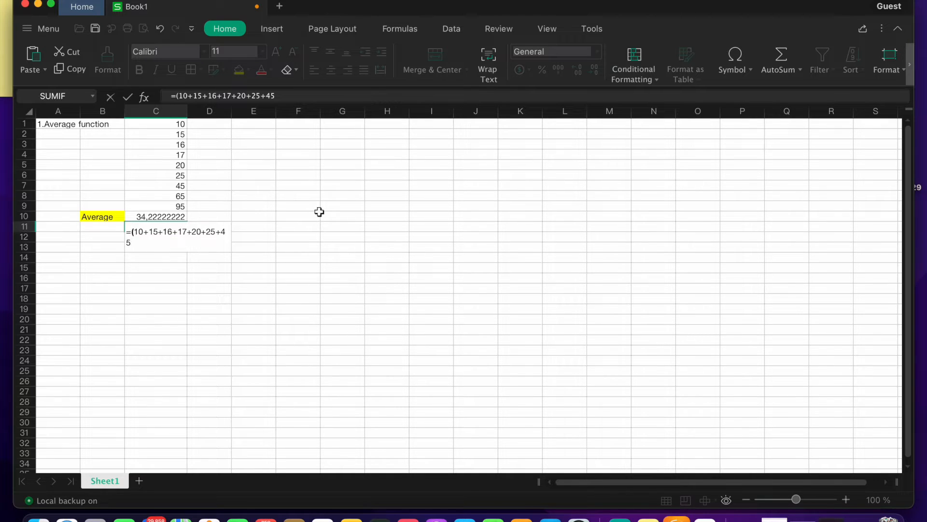
{"action": "type", "text": "+65"}
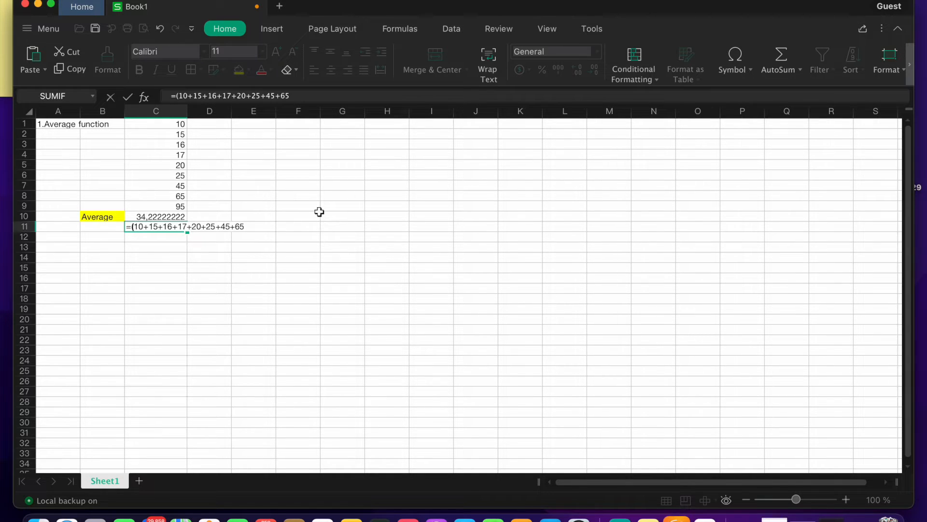
{"action": "type", "text": "+95)"}
{"action": "type", "text": "/9"}
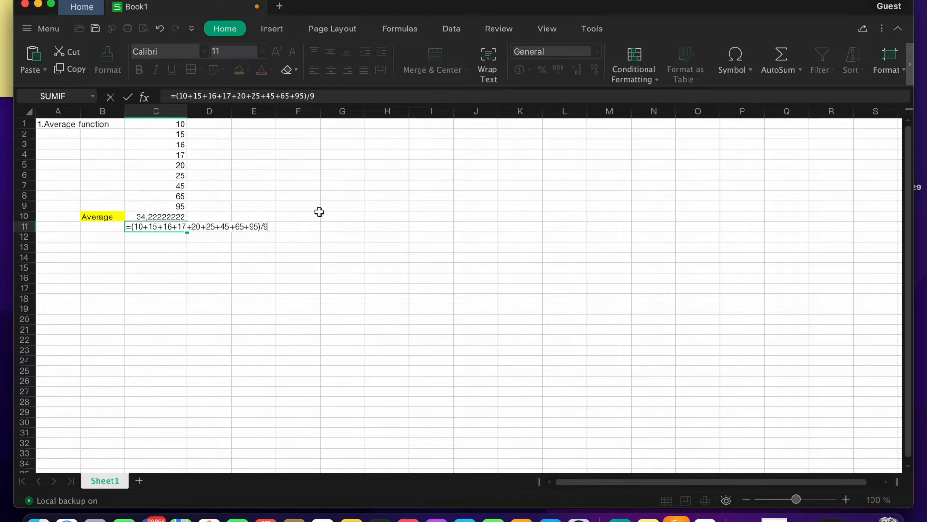
{"action": "key", "text": "Return"}
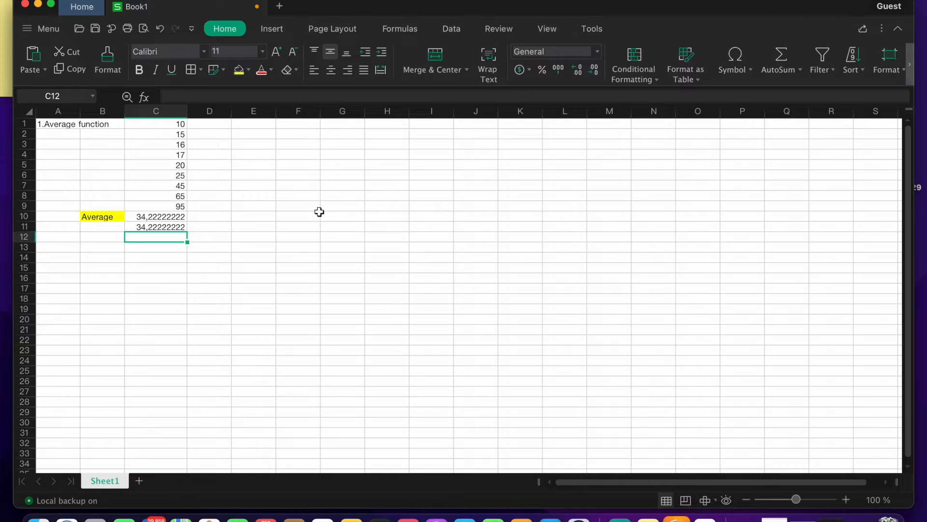
Calculate the average of directly entered numbers in cell C13 with =AVERAGE(100;200).
{"action": "left_click", "coordinate": [135, 251]}
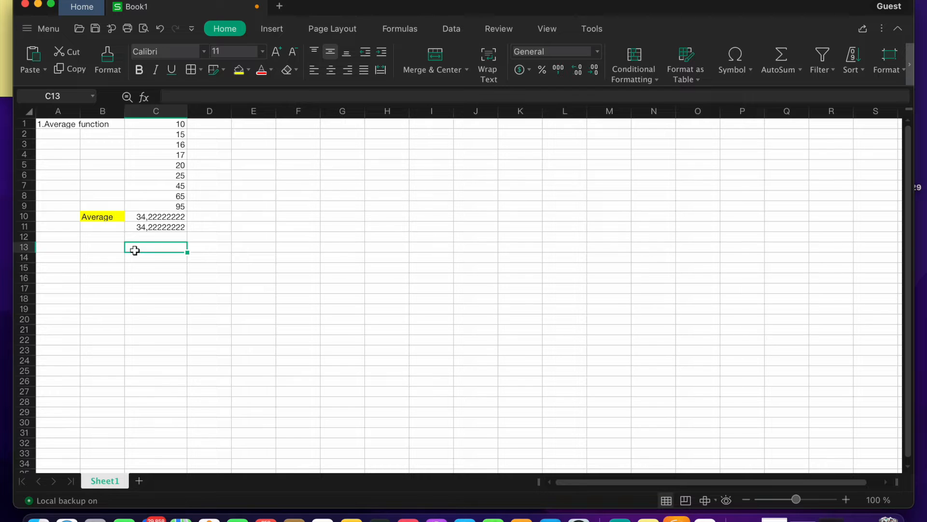
{"action": "type", "text": "=av"}
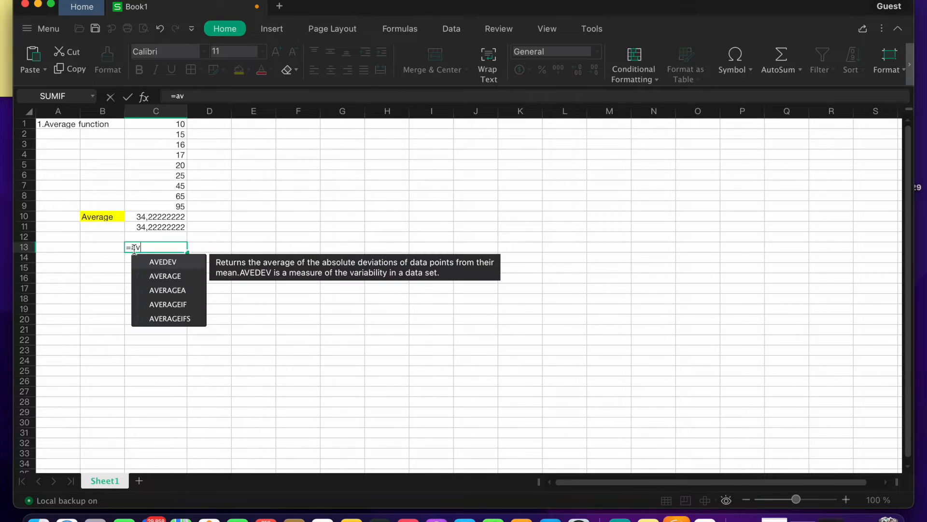
{"action": "double_click", "coordinate": [166, 273]}
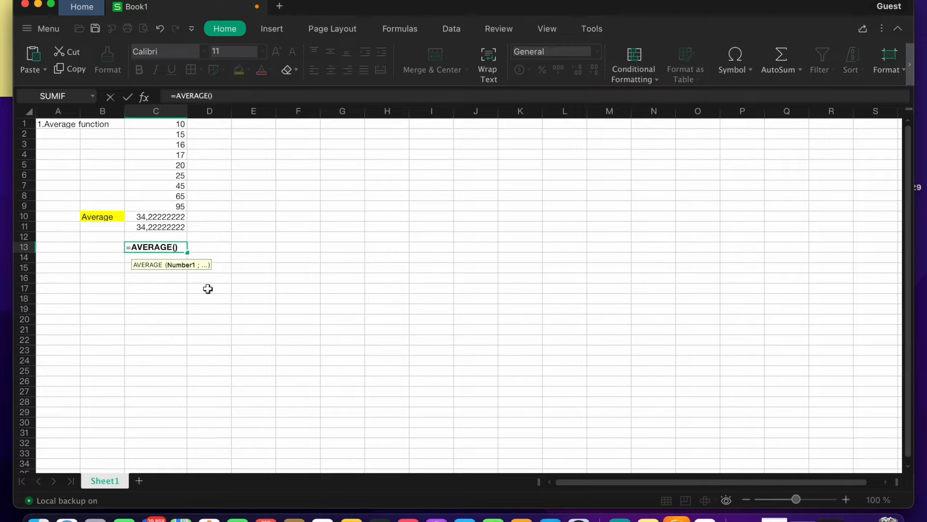
{"action": "type", "text": "100;"}
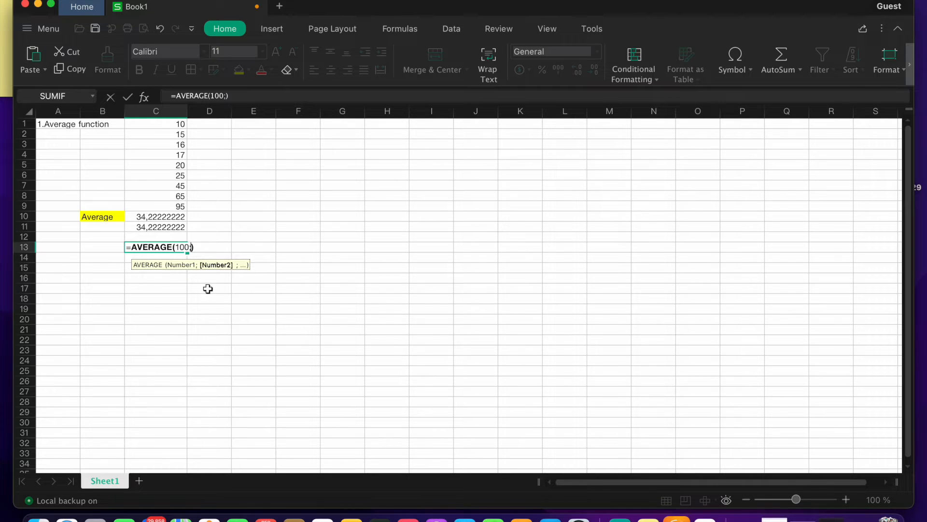
{"action": "type", "text": "200"}
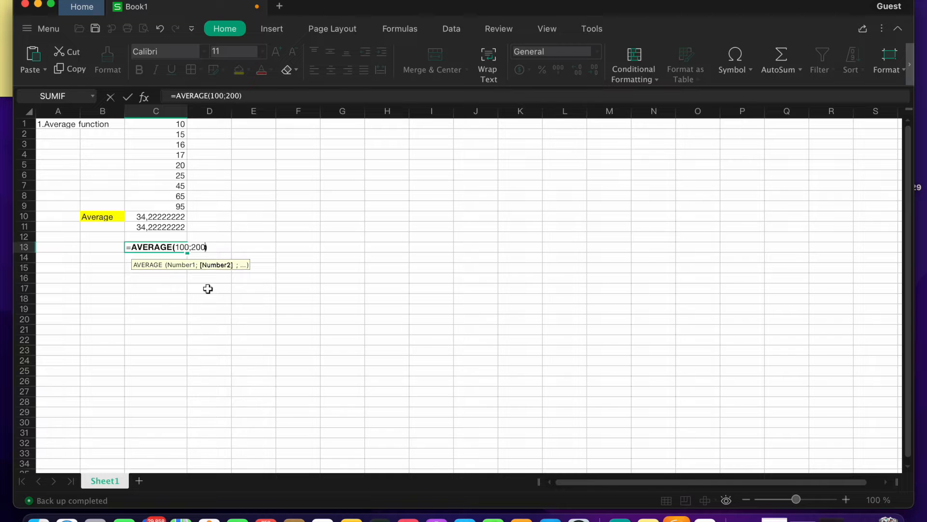
{"action": "key", "text": "Return"}
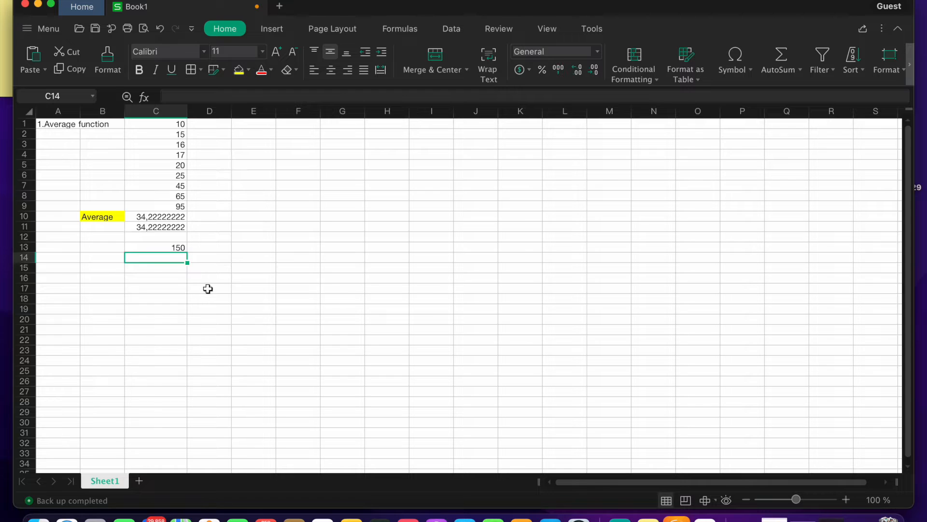
Calculate the average of 100 and 200 manually in cell C14 with =(100+200)/2.
{"action": "type", "text": "="}
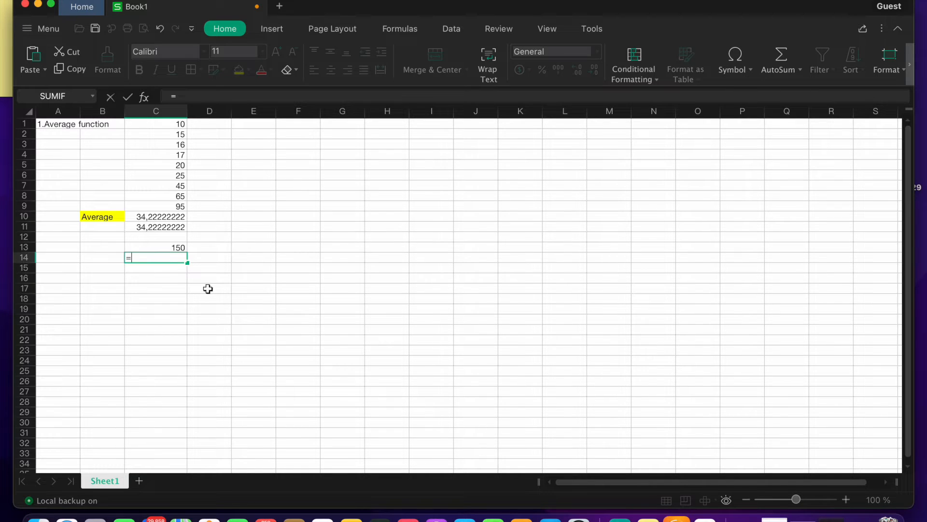
{"action": "type", "text": "(100+200)/2"}
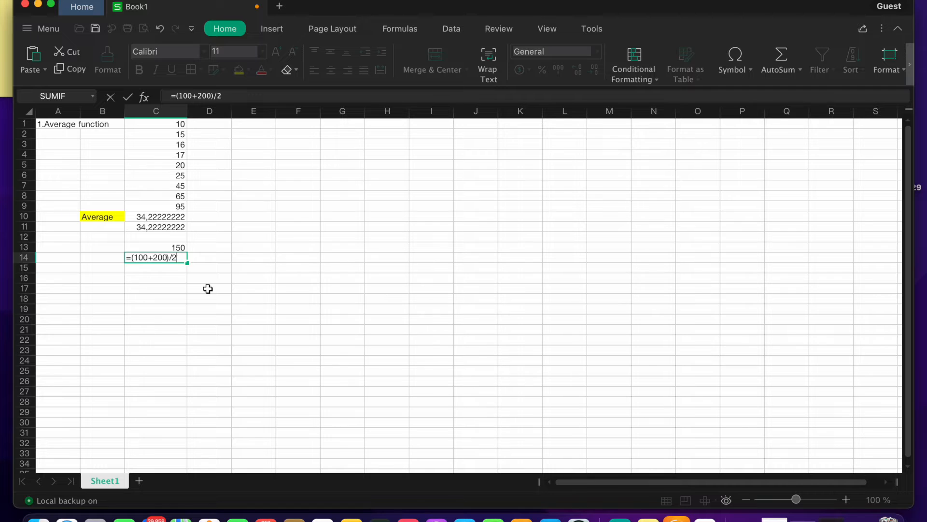
{"action": "key", "text": "Return"}
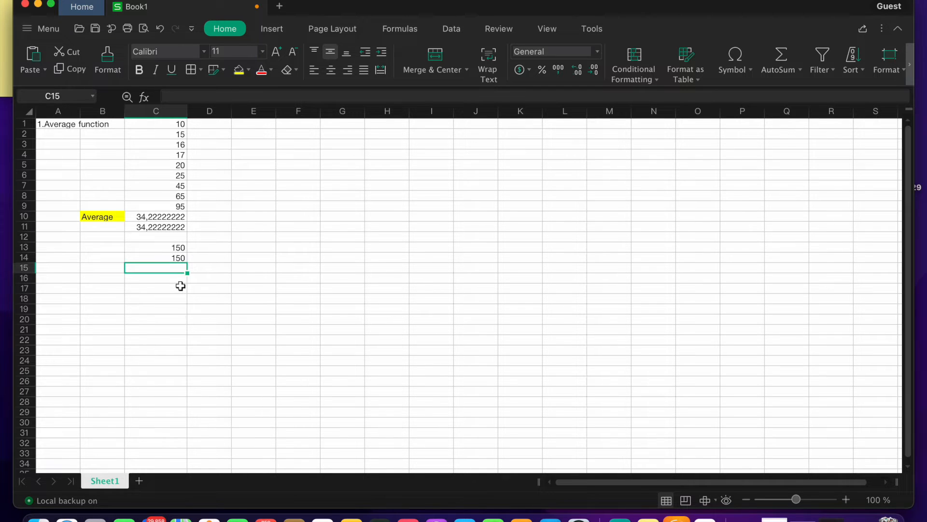
Calculate the average of three directly entered numbers in cell C15 with =AVERAGE(75;25;600).
{"action": "type", "text": "="}
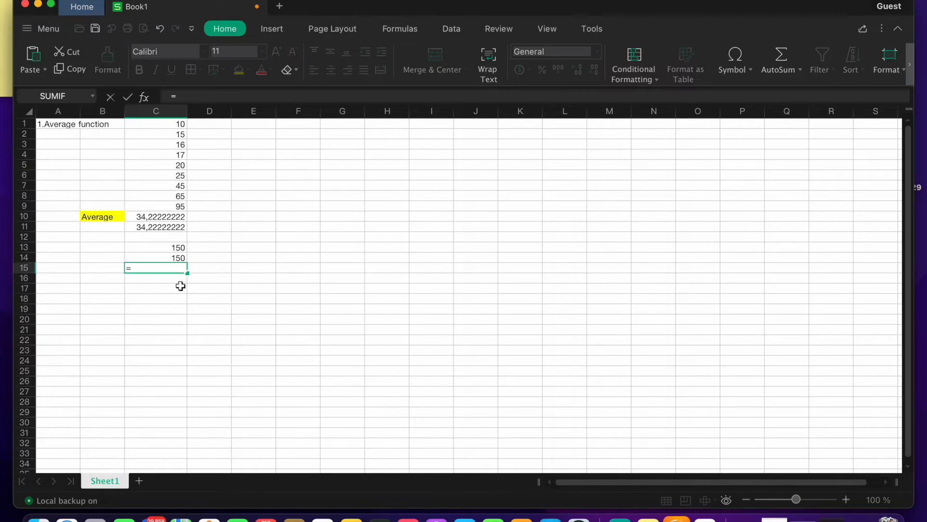
{"action": "type", "text": "ave"}
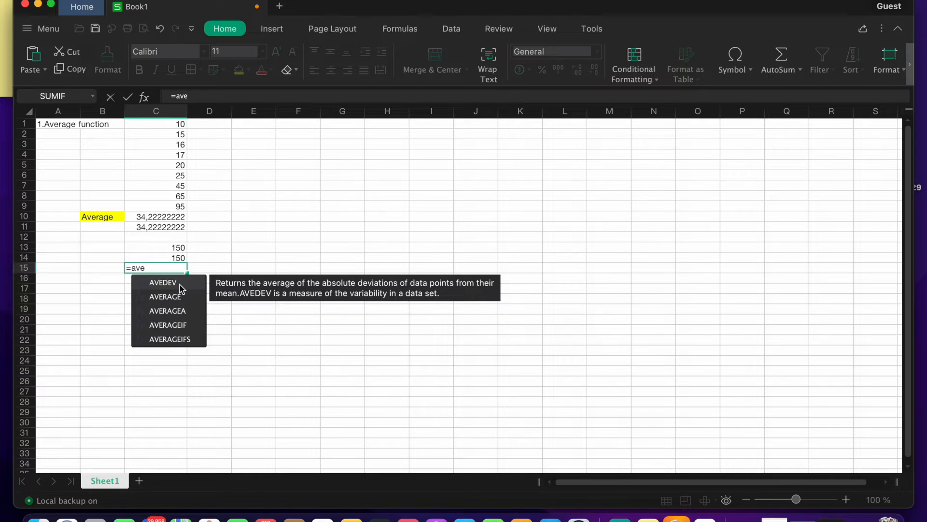
{"action": "left_click", "coordinate": [181, 297]}
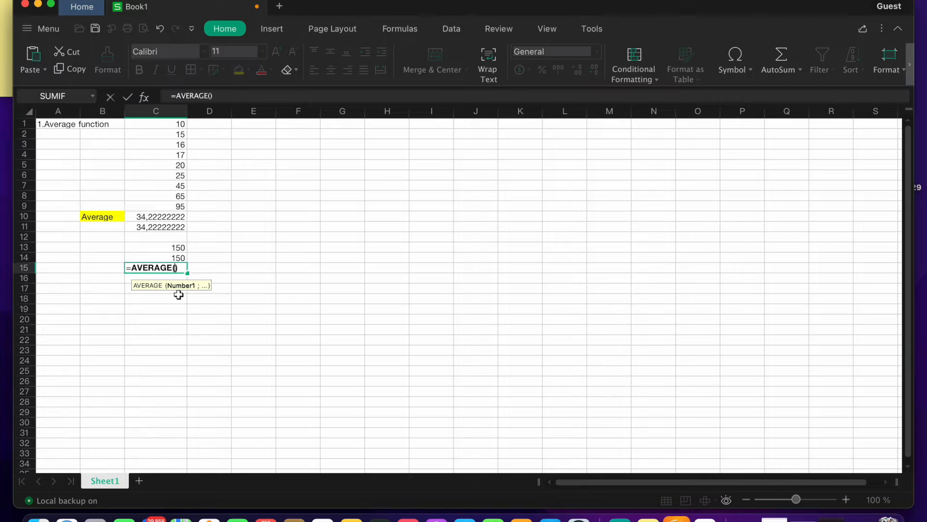
{"action": "type", "text": "75;"}
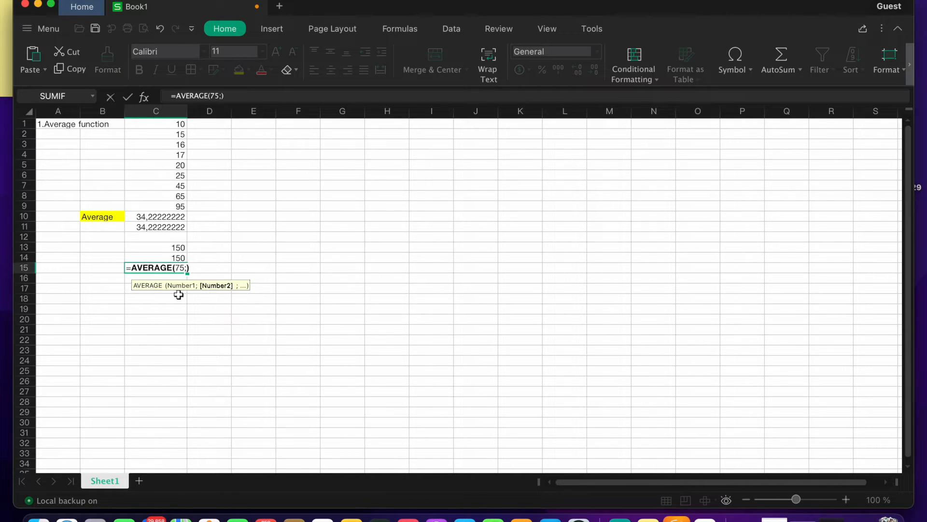
{"action": "type", "text": "25;"}
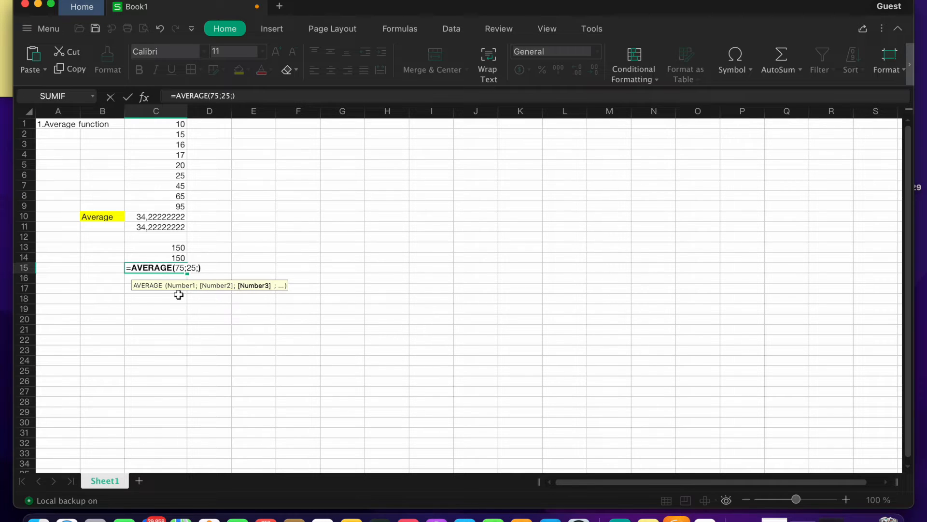
{"action": "type", "text": "600"}
{"action": "key", "text": "Tab"}
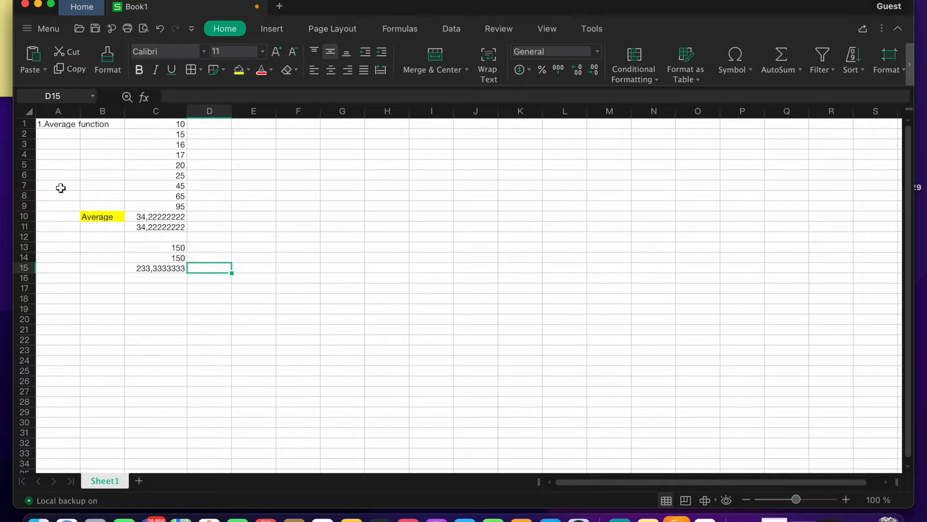
Clear the whole average example from columns A to C of the sheet.
{"action": "left_click_drag", "start_coordinate": [38, 124], "coordinate": [186, 281]}
{"action": "key", "text": "Delete"}
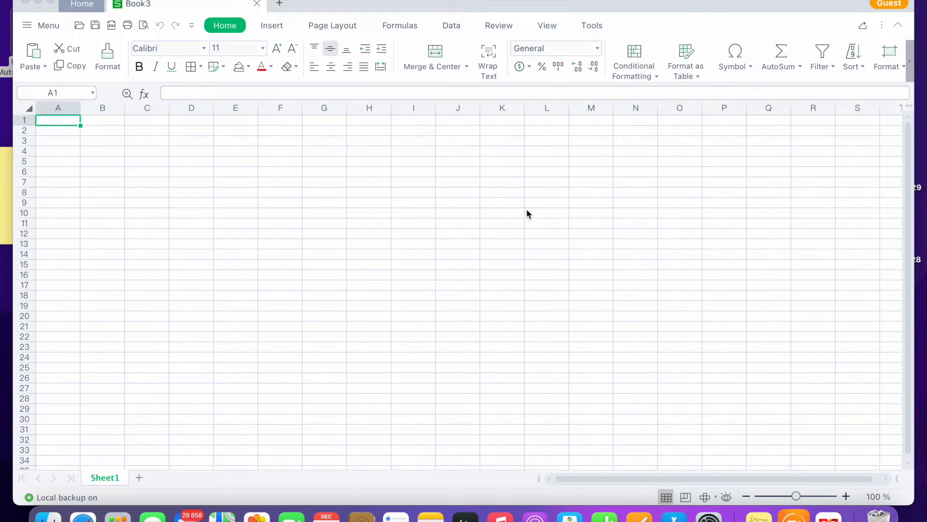
Enter the title "sum function" in cell A1 of the blank Book3 sheet.
{"action": "left_click", "coordinate": [63, 123]}
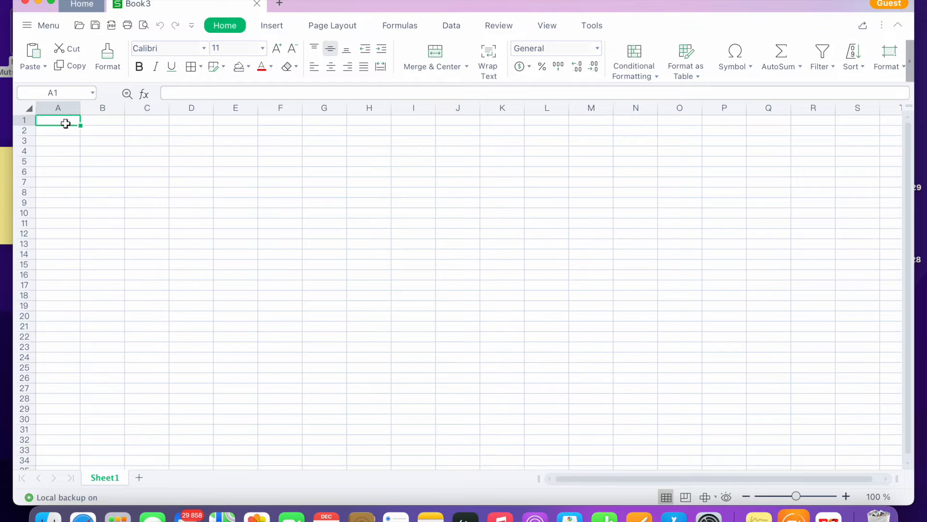
{"action": "left_click", "coordinate": [96, 189]}
{"action": "left_click", "coordinate": [47, 120]}
{"action": "type", "text": "sum fu"}
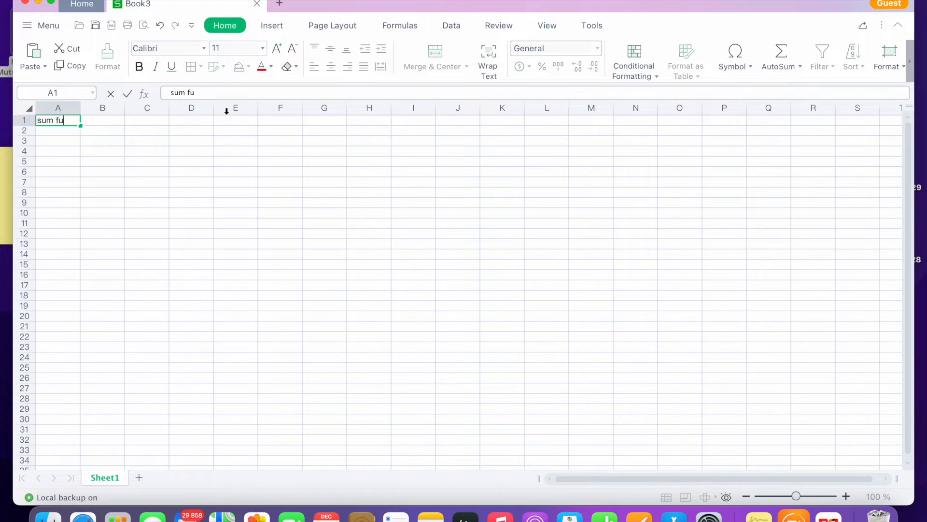
{"action": "type", "text": "nction"}
{"action": "left_click", "coordinate": [153, 165]}
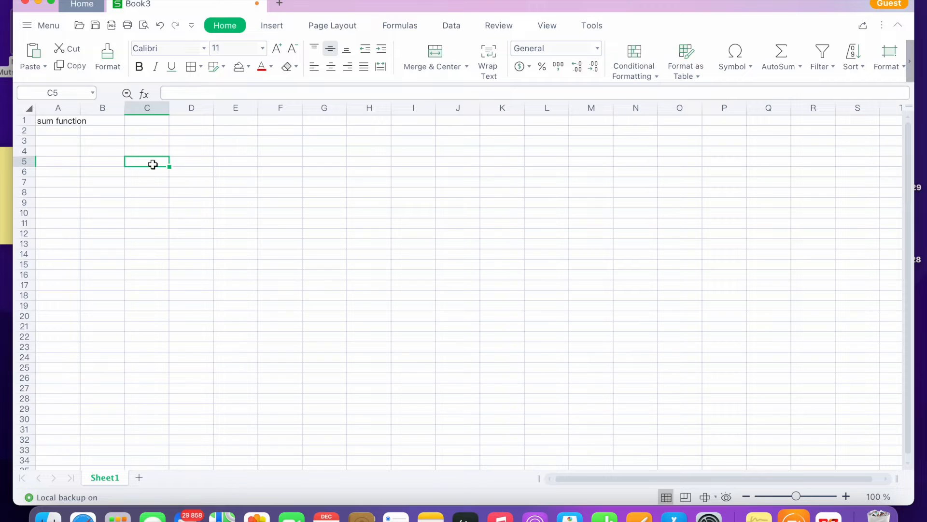
Fill cells C1 to C8 with the values 10, 20, 15, 16, 17, 18, 19 and 20.
{"action": "left_click", "coordinate": [159, 119]}
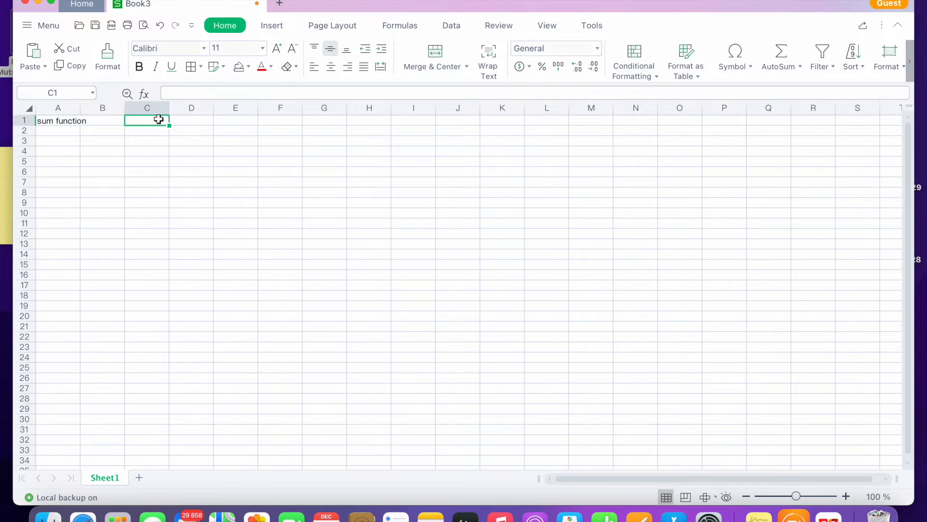
{"action": "type", "text": "10"}
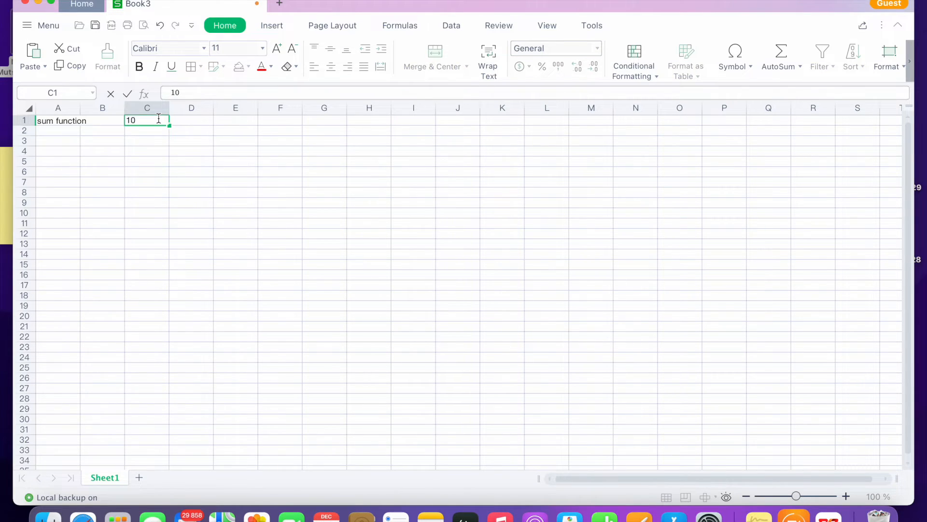
{"action": "left_click", "coordinate": [159, 135]}
{"action": "type", "text": "20"}
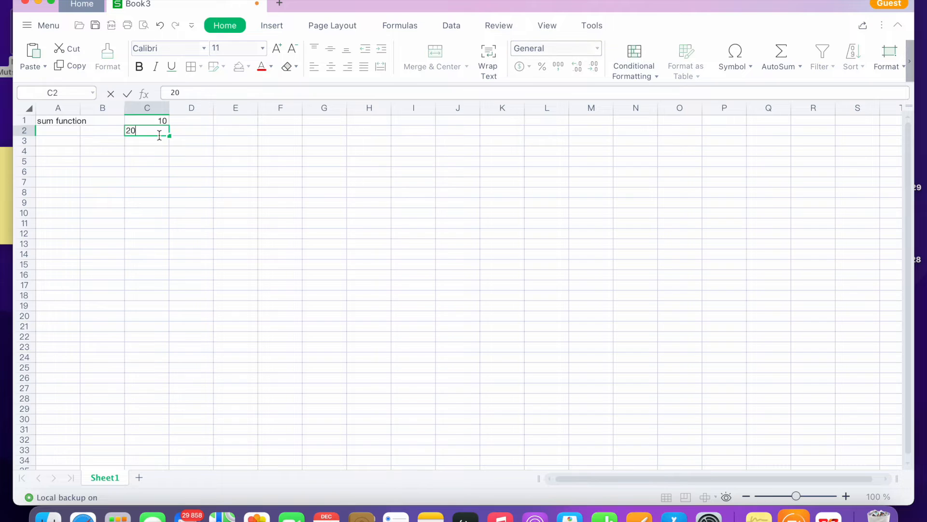
{"action": "left_click", "coordinate": [143, 142]}
{"action": "type", "text": "15"}
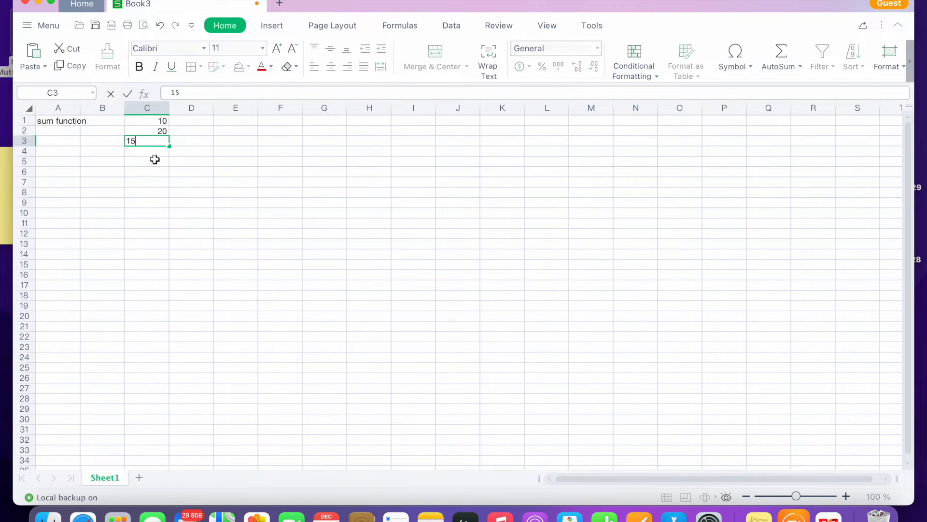
{"action": "left_click", "coordinate": [153, 153]}
{"action": "type", "text": "16"}
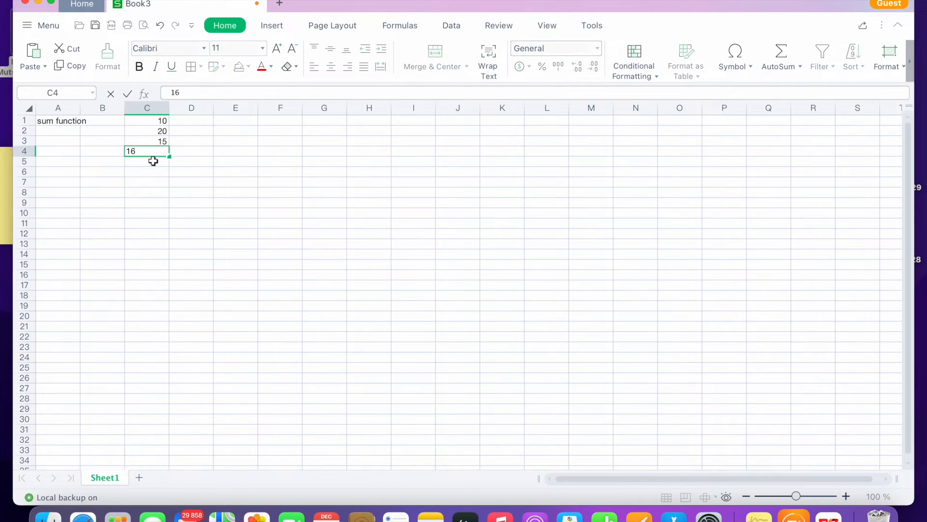
{"action": "left_click", "coordinate": [153, 161]}
{"action": "type", "text": "17"}
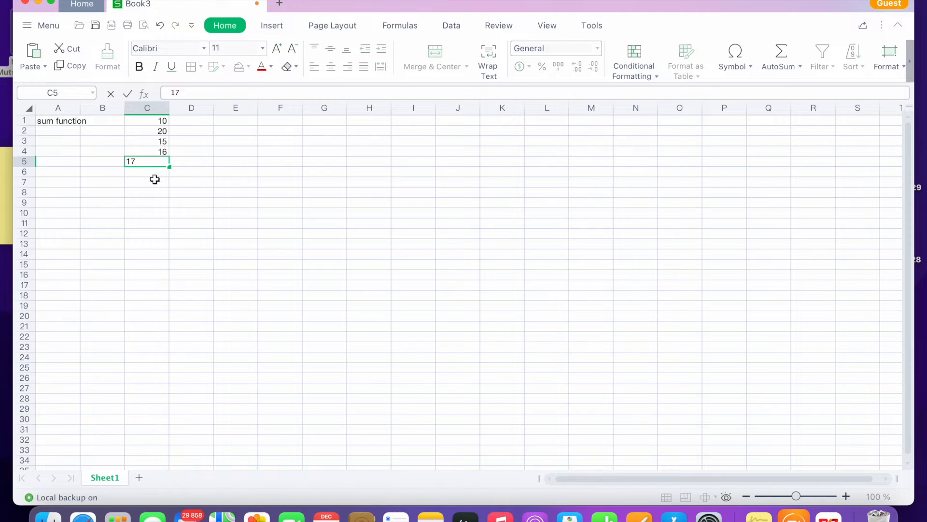
{"action": "left_click", "coordinate": [143, 174]}
{"action": "type", "text": "18"}
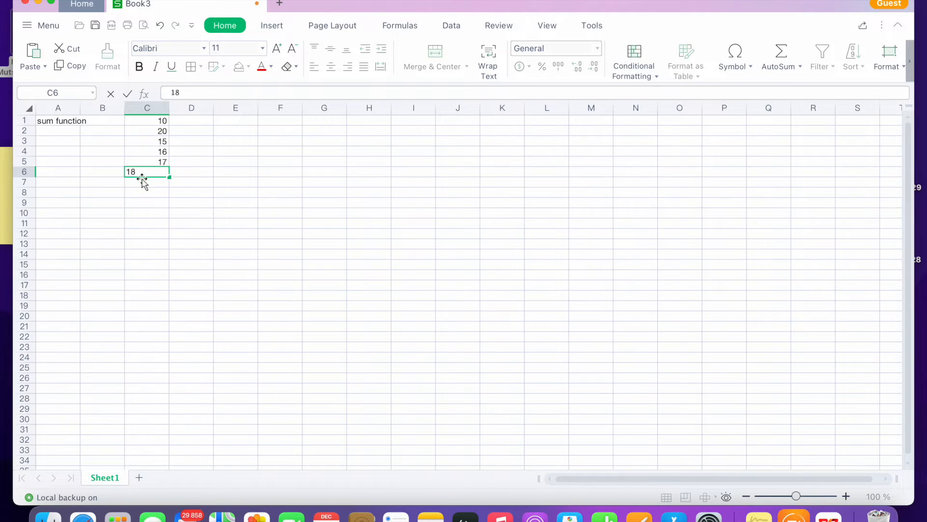
{"action": "left_click", "coordinate": [139, 182]}
{"action": "type", "text": "19"}
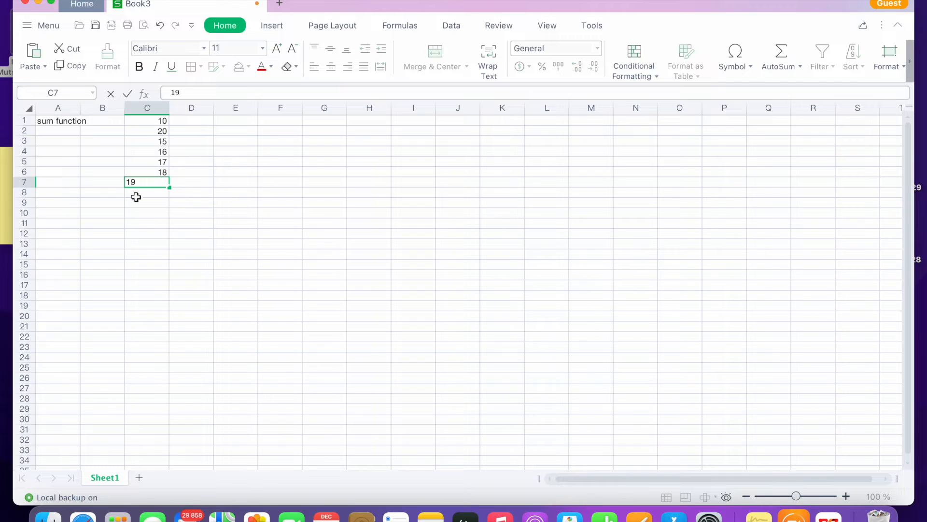
{"action": "left_click", "coordinate": [138, 192]}
{"action": "type", "text": "20"}
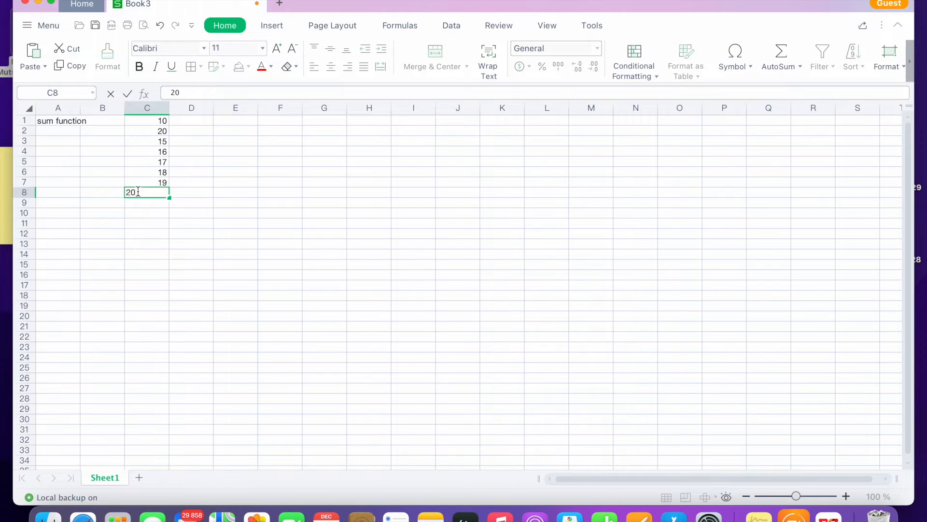
{"action": "left_click", "coordinate": [168, 214]}
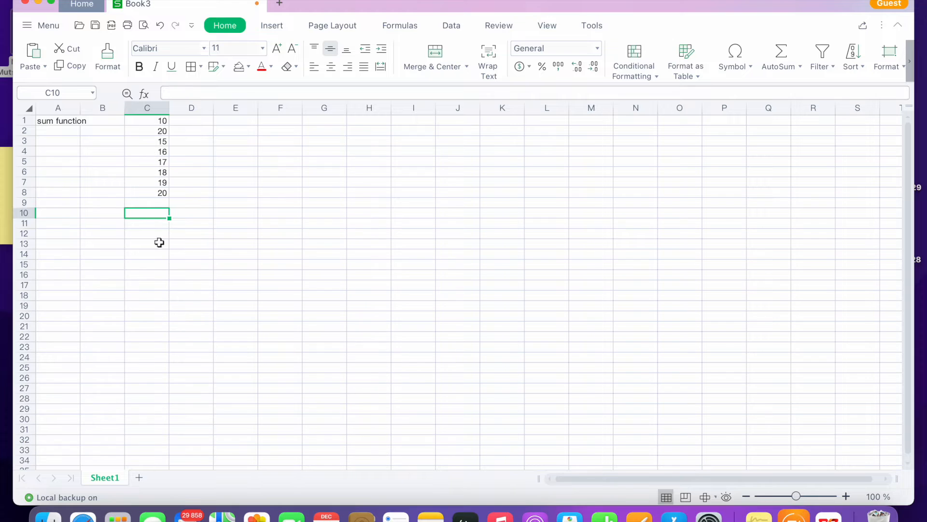
Add up the column of numbers in cell C9 with =SUM(C1:C8), then select the empty cell C10 below it.
{"action": "left_click", "coordinate": [137, 202]}
{"action": "type", "text": "=sum"}
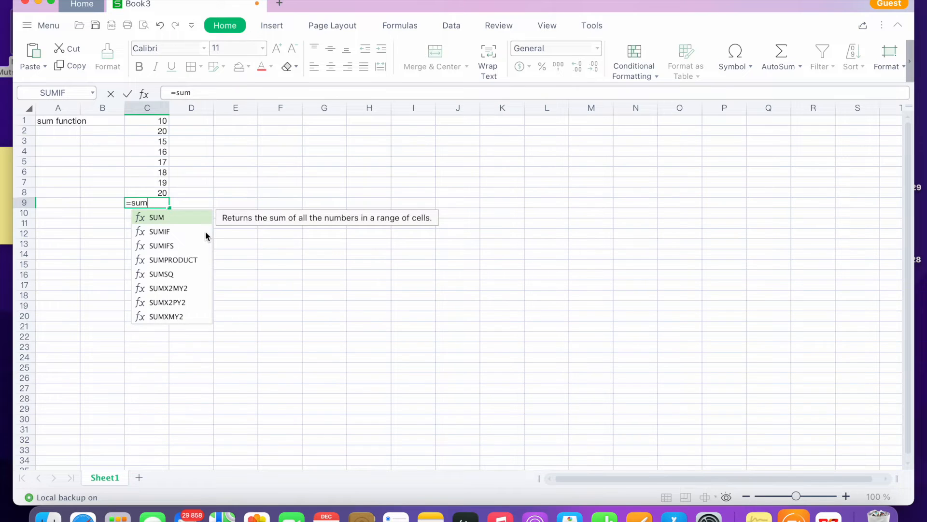
{"action": "type", "text": "("}
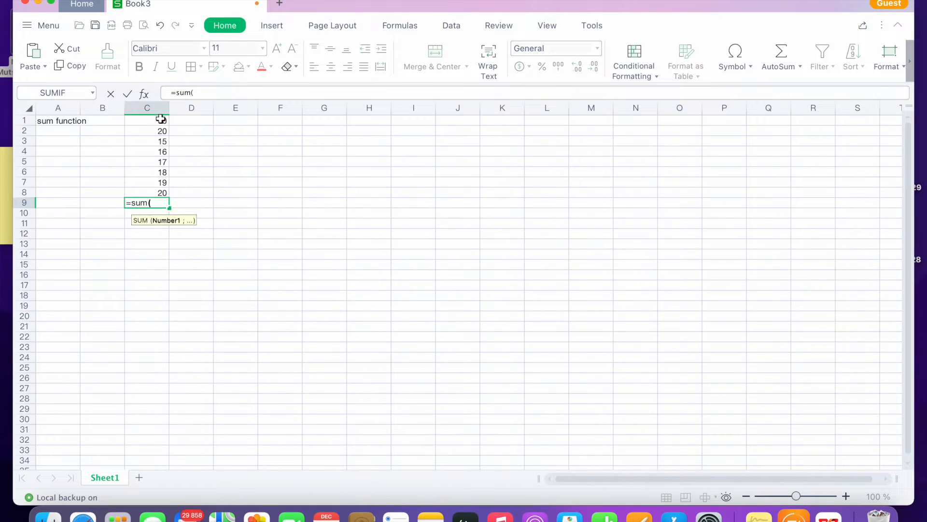
{"action": "left_click_drag", "start_coordinate": [156, 121], "coordinate": [162, 192]}
{"action": "type", "text": ")"}
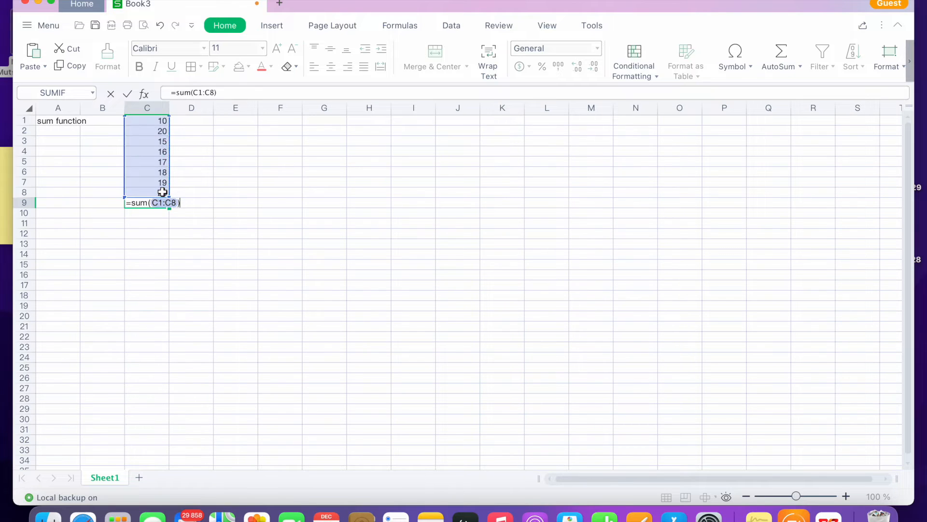
{"action": "key", "text": "Return"}
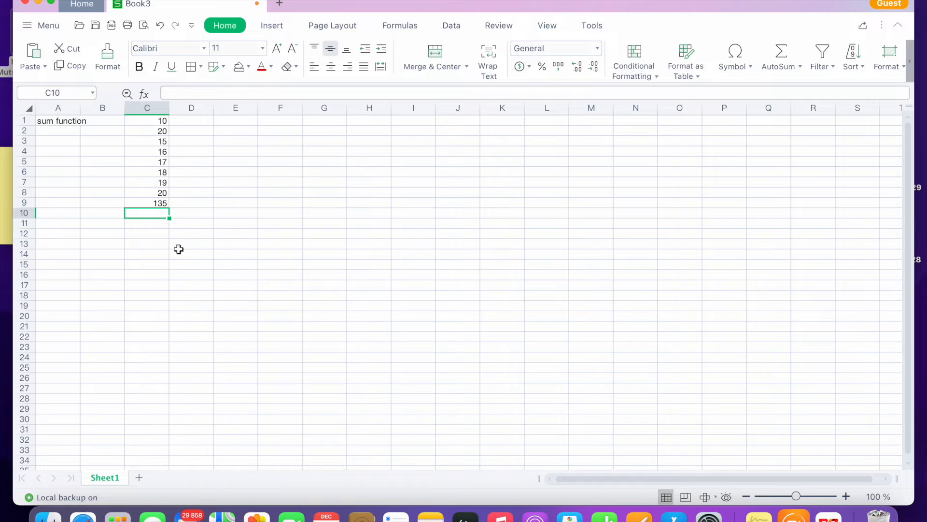
{"action": "left_click", "coordinate": [198, 306]}
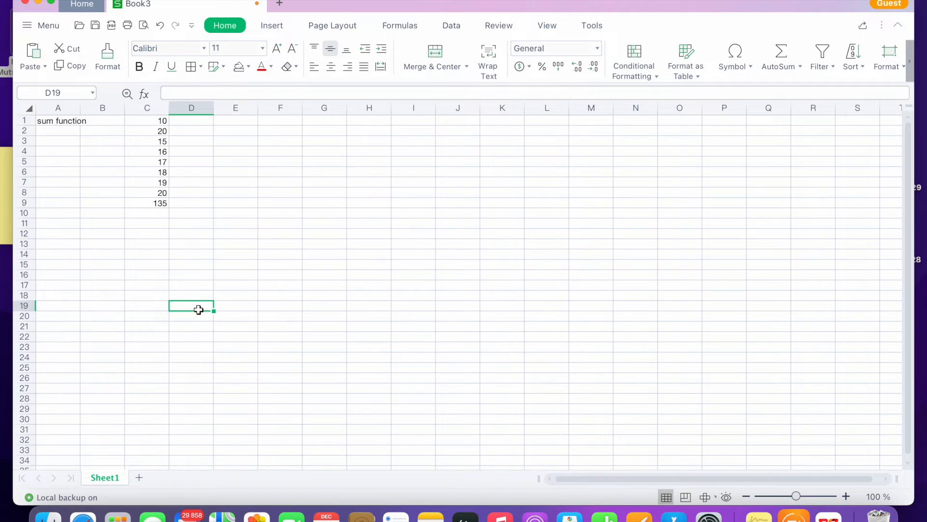
{"action": "left_click", "coordinate": [139, 216]}
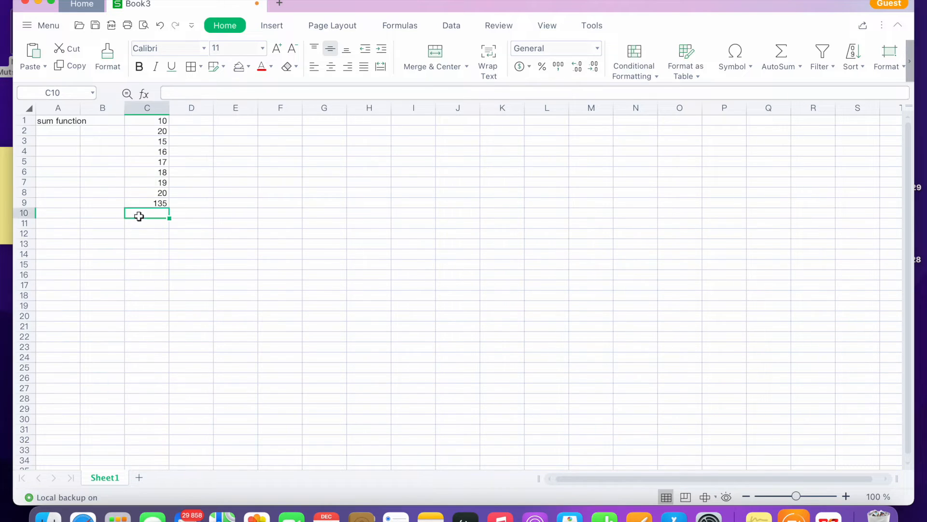
Calculate the total manually in cell C10 with =(10+20+15+16+17+18+19+20).
{"action": "type", "text": "="}
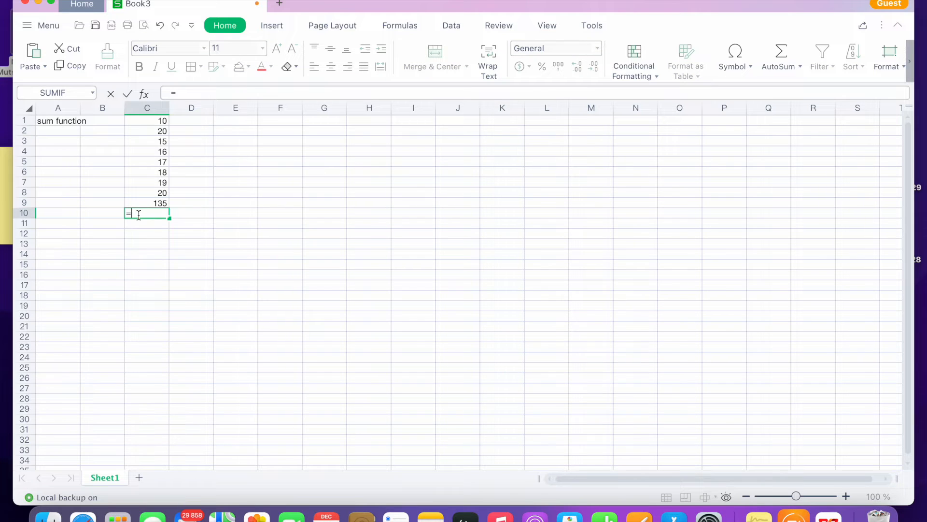
{"action": "type", "text": "(10+20+15+16+17+"}
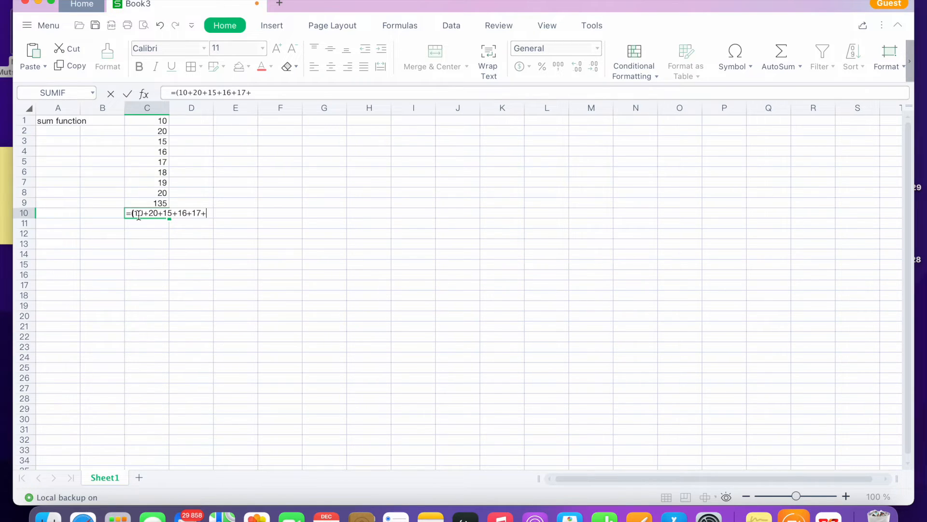
{"action": "type", "text": "18+19+20)"}
{"action": "key", "text": "Return"}
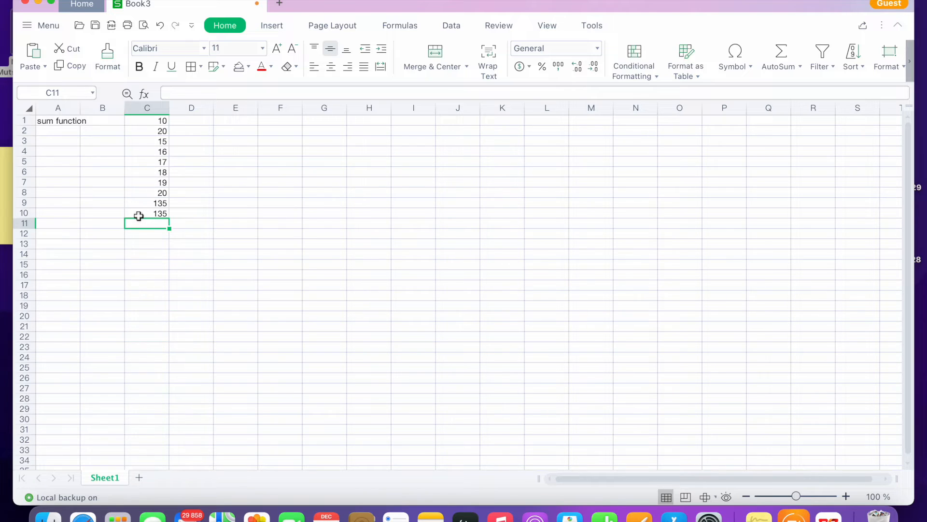
Add two directly entered numbers in cell C11 with =sum(10;20).
{"action": "type", "text": "="}
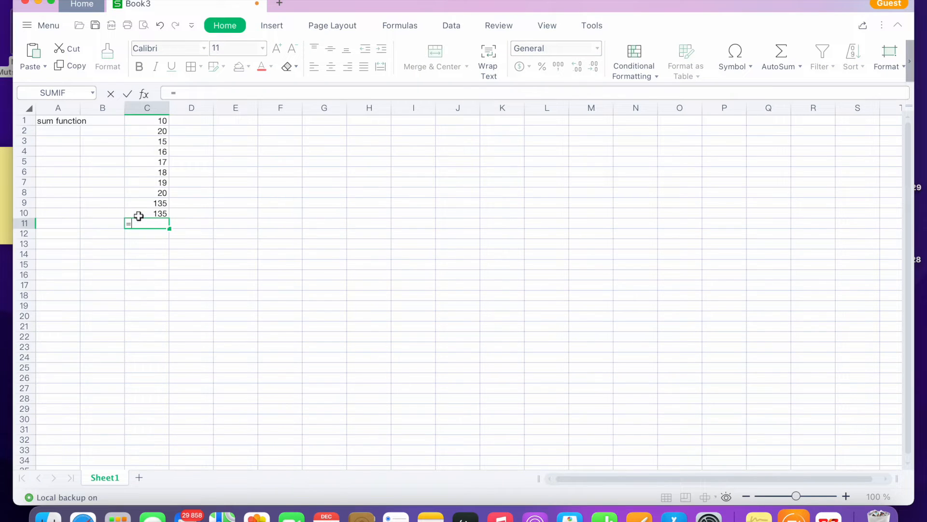
{"action": "type", "text": "sum"}
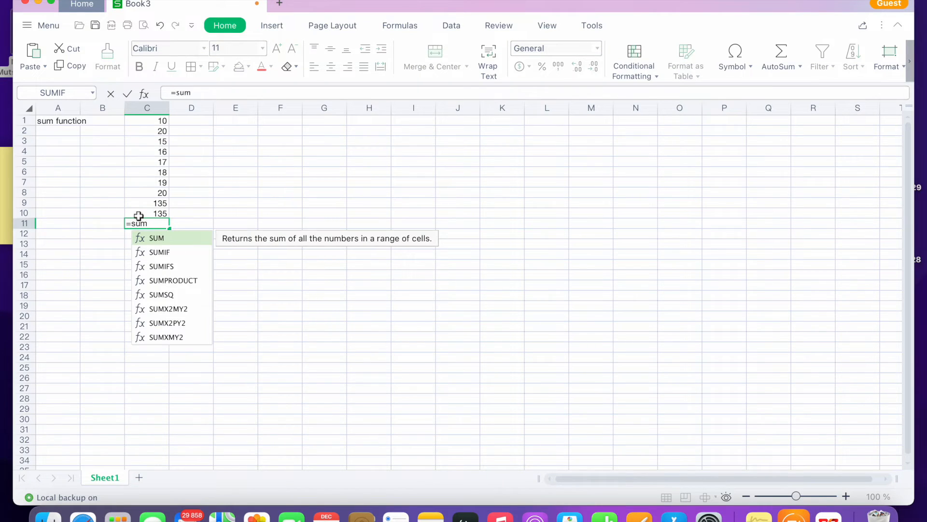
{"action": "type", "text": "("}
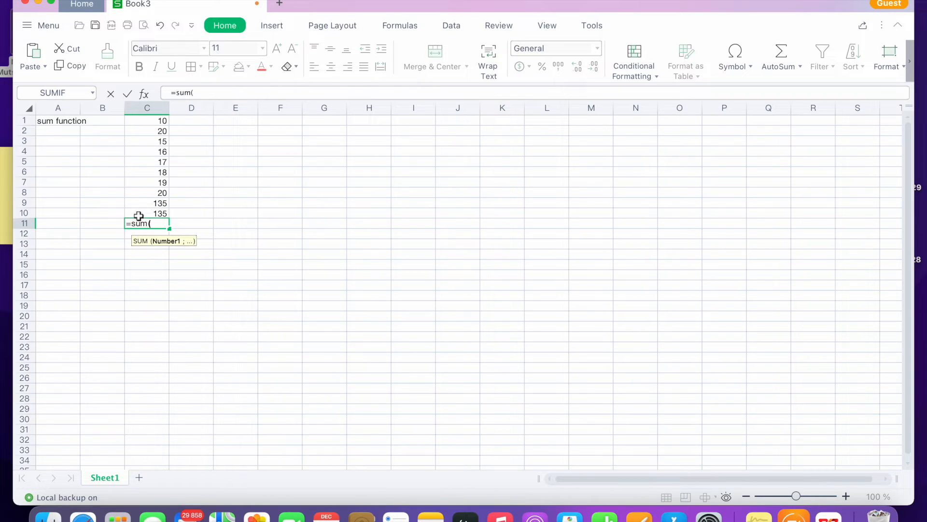
{"action": "type", "text": "10;"}
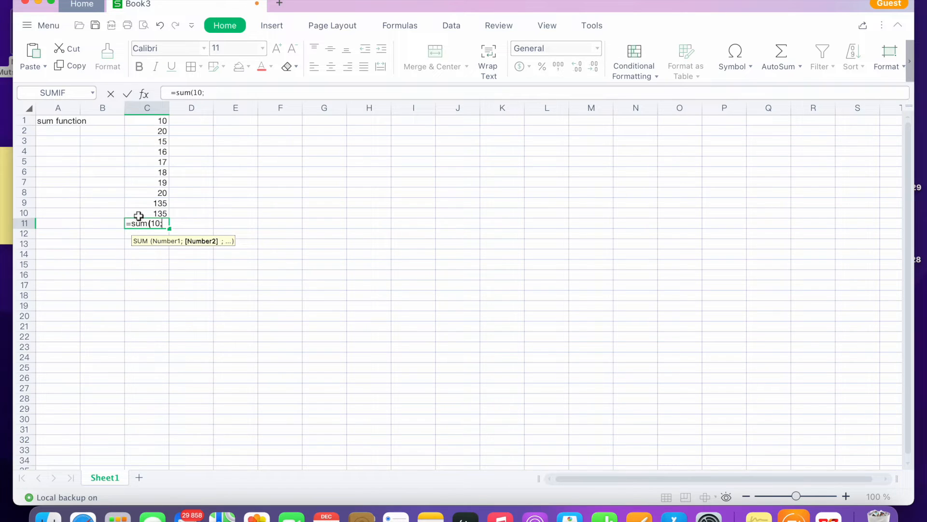
{"action": "type", "text": "20)"}
{"action": "key", "text": "Return"}
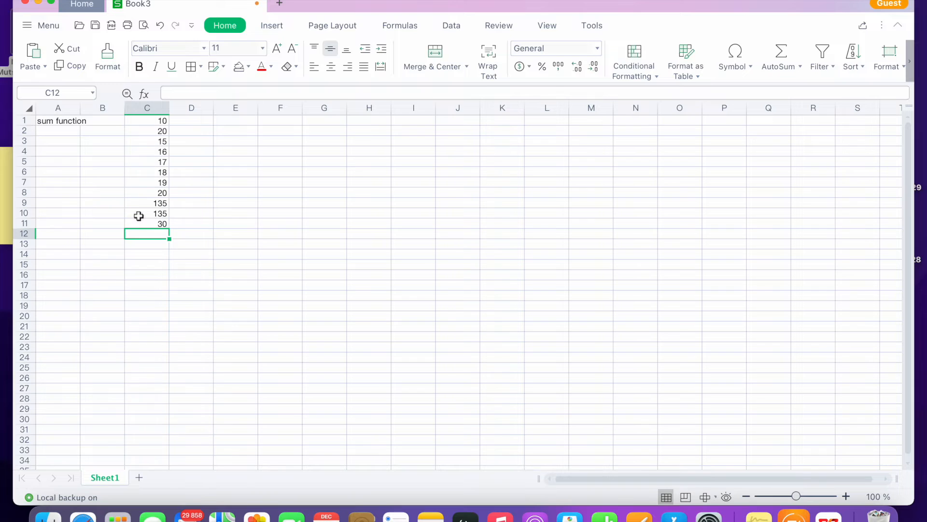
{"action": "type", "text": "="}
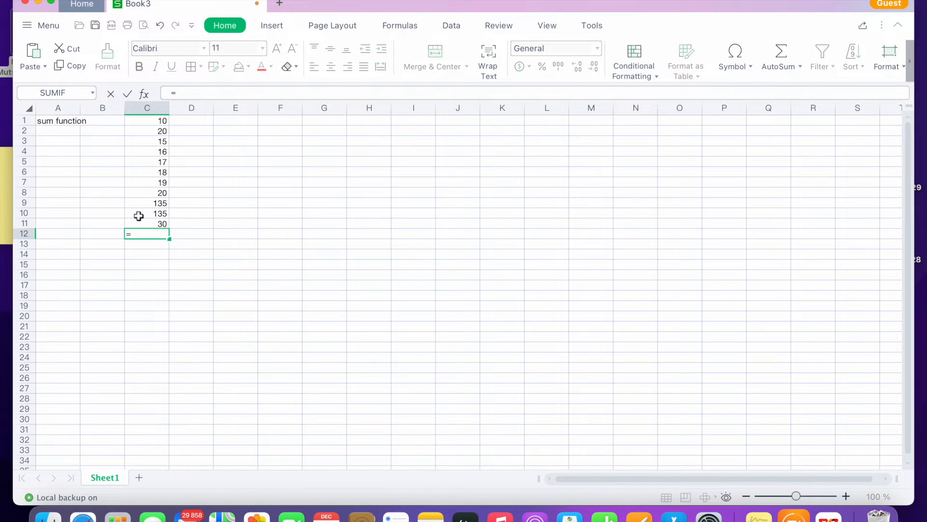
{"action": "left_click", "coordinate": [100, 234]}
{"action": "type", "text": "su"}
{"action": "key", "text": "BackSpace"}
{"action": "key", "text": "BackSpace"}
{"action": "key", "text": "BackSpace"}
{"action": "key", "text": "BackSpace"}
{"action": "key", "text": "BackSpace"}
{"action": "key", "text": "BackSpace"}
Enter the label "sum for 3 numbers" in cell B12.
{"action": "left_click", "coordinate": [100, 236]}
{"action": "type", "text": "su"}
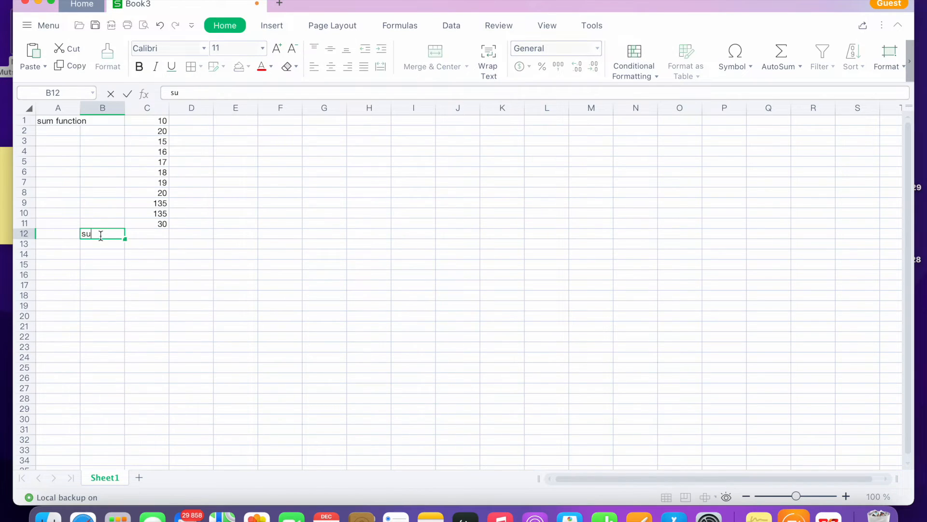
{"action": "type", "text": "m for 3 numbers"}
Add three directly entered numbers in cell D12 with =sum(100;200;100).
{"action": "left_click", "coordinate": [193, 236]}
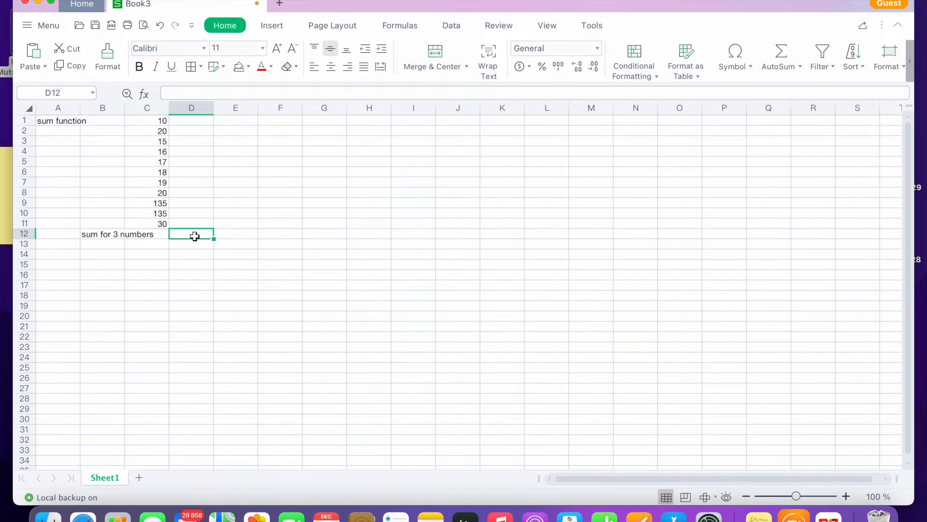
{"action": "type", "text": "="}
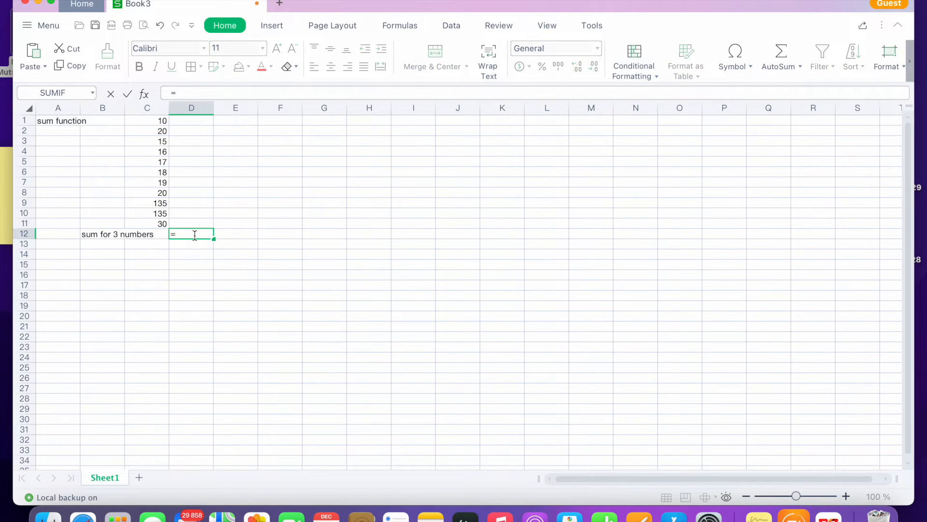
{"action": "type", "text": "sum"}
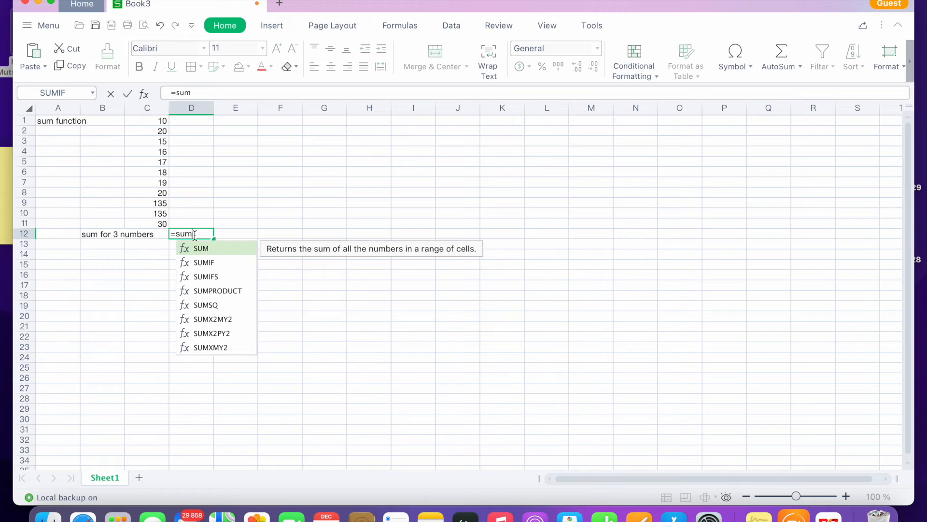
{"action": "type", "text": "("}
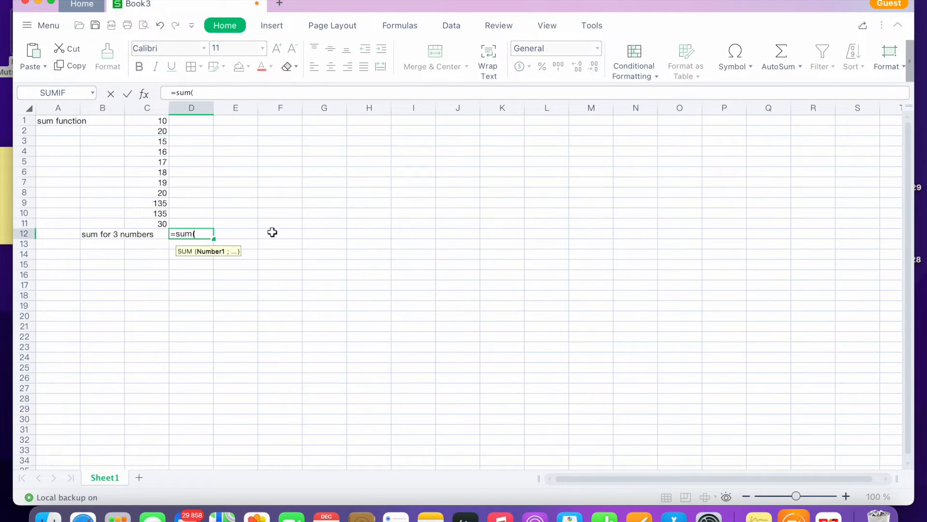
{"action": "type", "text": "100;"}
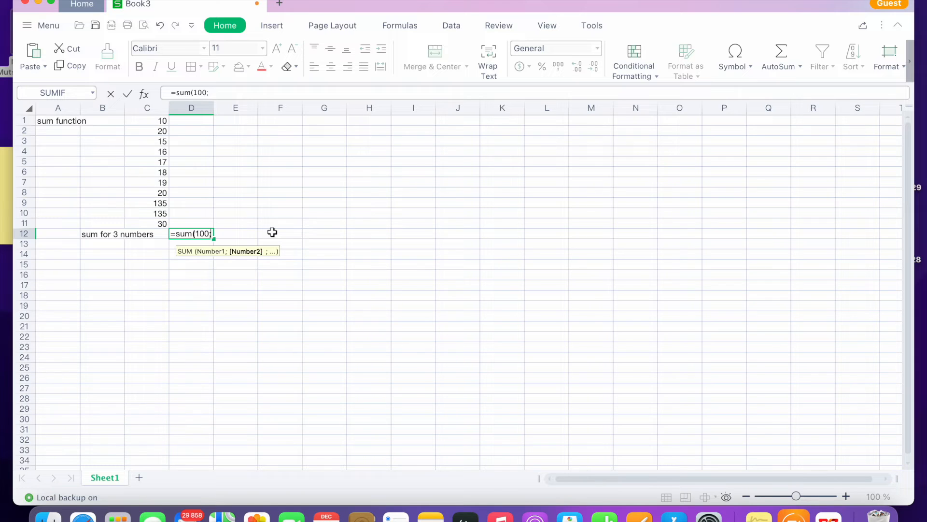
{"action": "type", "text": "200;100"}
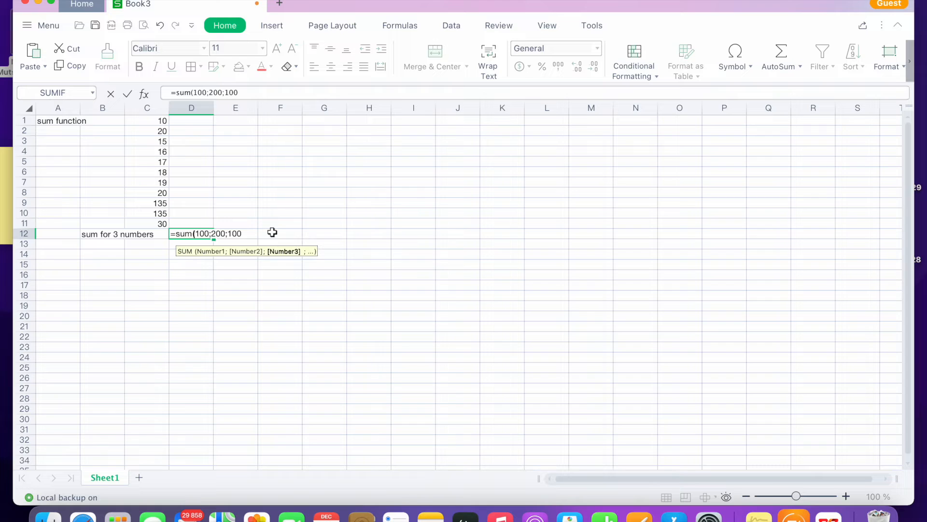
{"action": "type", "text": ")"}
{"action": "key", "text": "Return"}
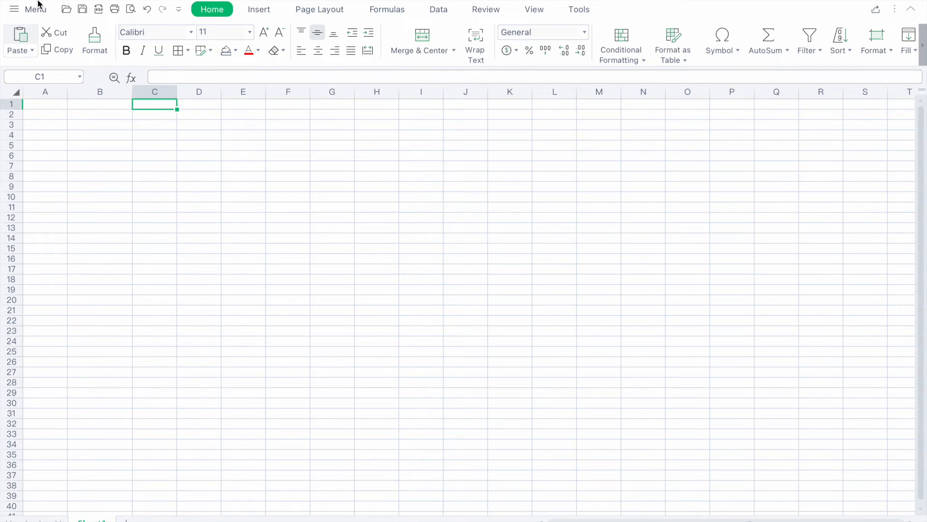
Enter the title "sumif function" in cell A1 of the blank sheet and widen column A to fit it.
{"action": "left_click", "coordinate": [47, 105]}
{"action": "type", "text": "s"}
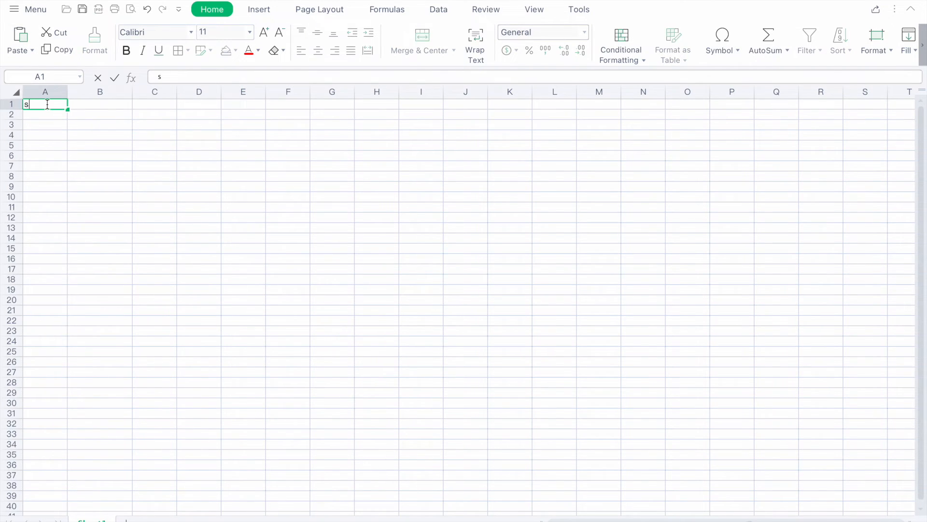
{"action": "type", "text": "umif function"}
{"action": "left_click", "coordinate": [106, 147]}
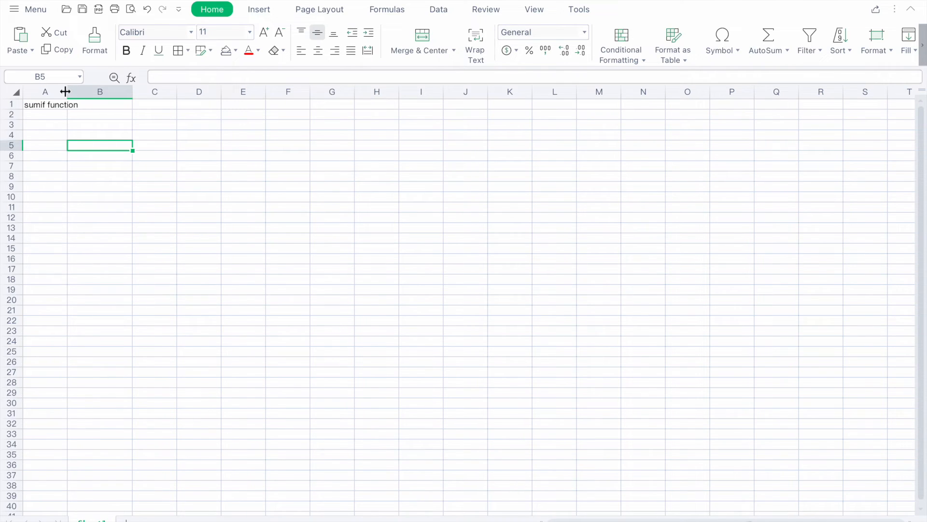
{"action": "left_click_drag", "start_coordinate": [66, 93], "coordinate": [88, 92]}
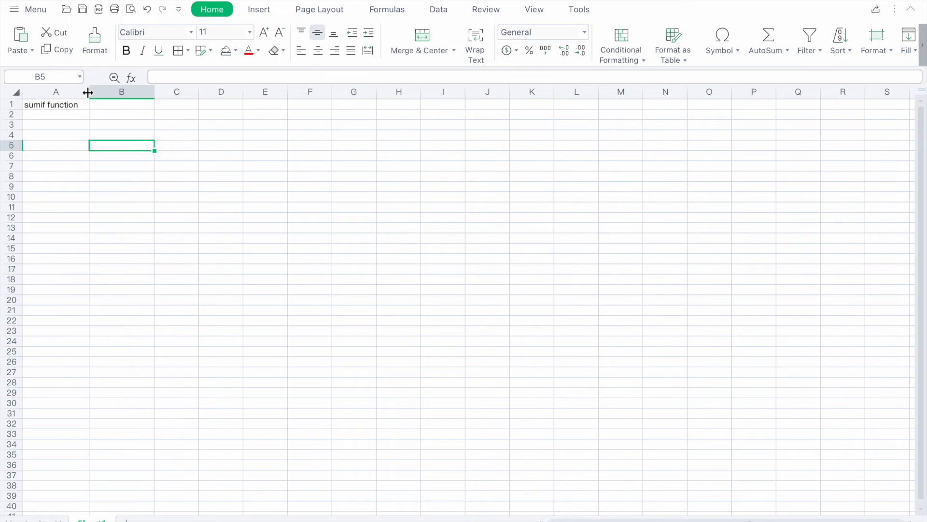
Enter the column headings "colours" in cell B1 and "numbers" in cell C1.
{"action": "left_click", "coordinate": [139, 105]}
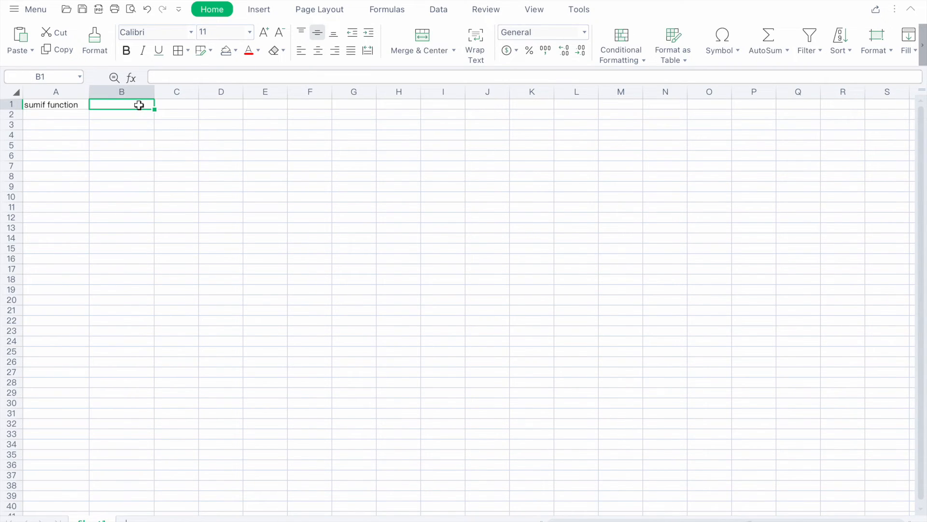
{"action": "type", "text": "colours"}
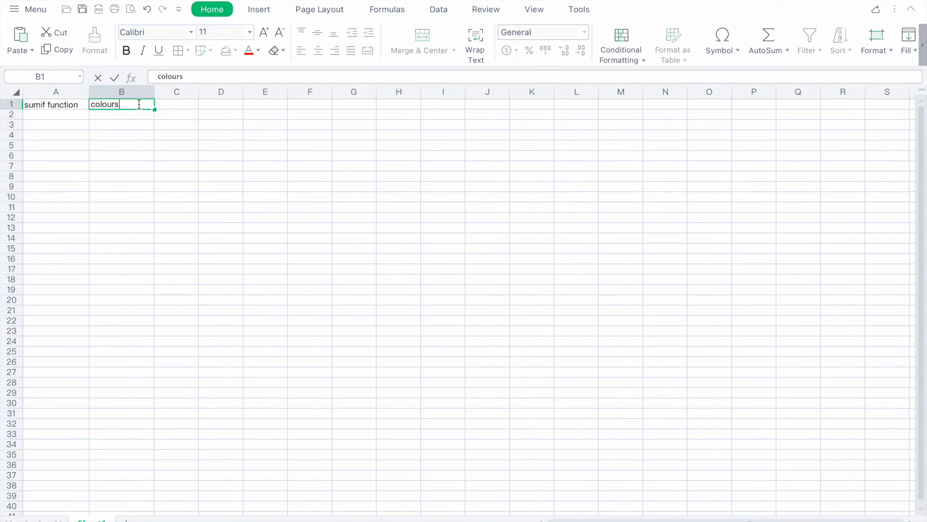
{"action": "left_click", "coordinate": [172, 104]}
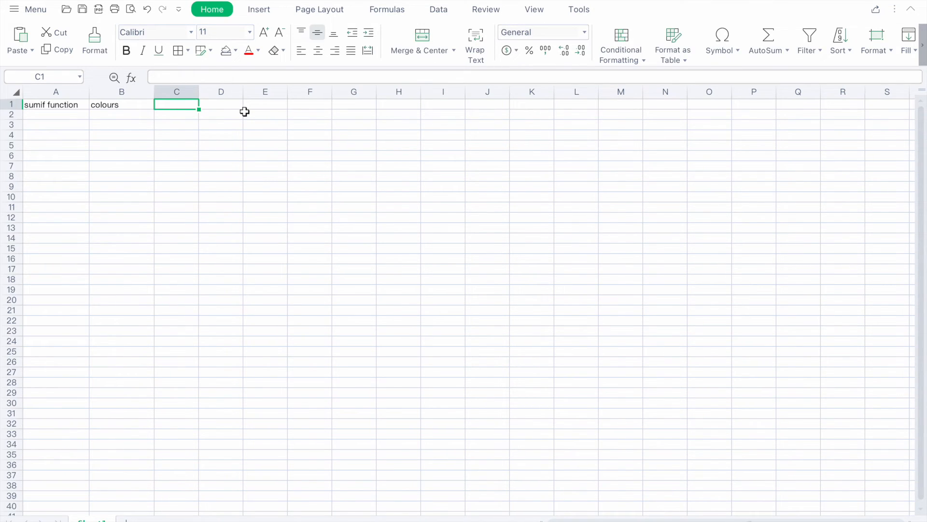
{"action": "type", "text": "numbers"}
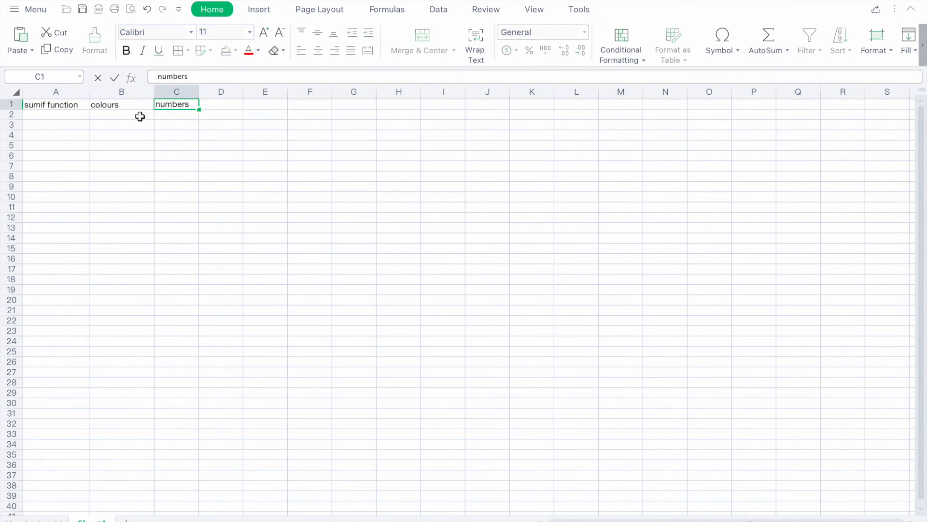
Fill cells B2 to B11 with blue, red, yellow, blue, red, yellow, black, orange, red and yellow.
{"action": "left_click", "coordinate": [139, 115]}
{"action": "type", "text": "blue"}
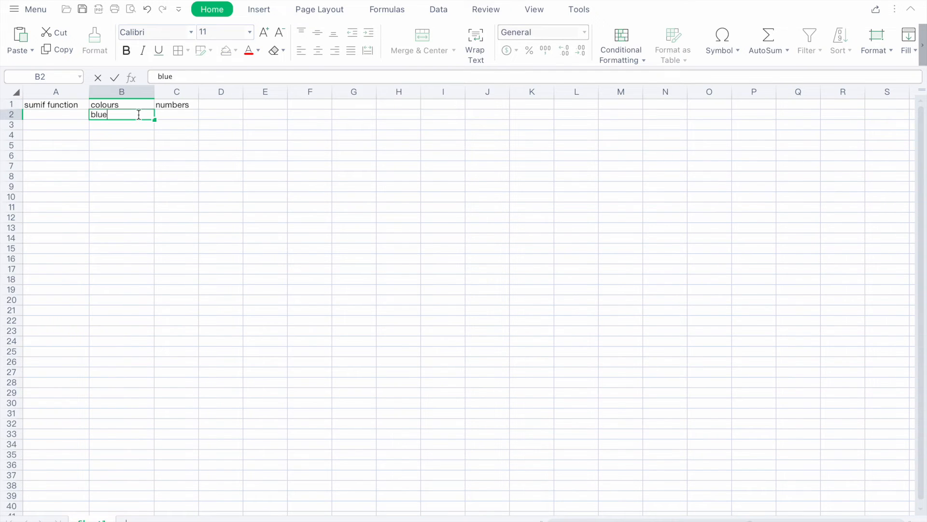
{"action": "left_click", "coordinate": [129, 125]}
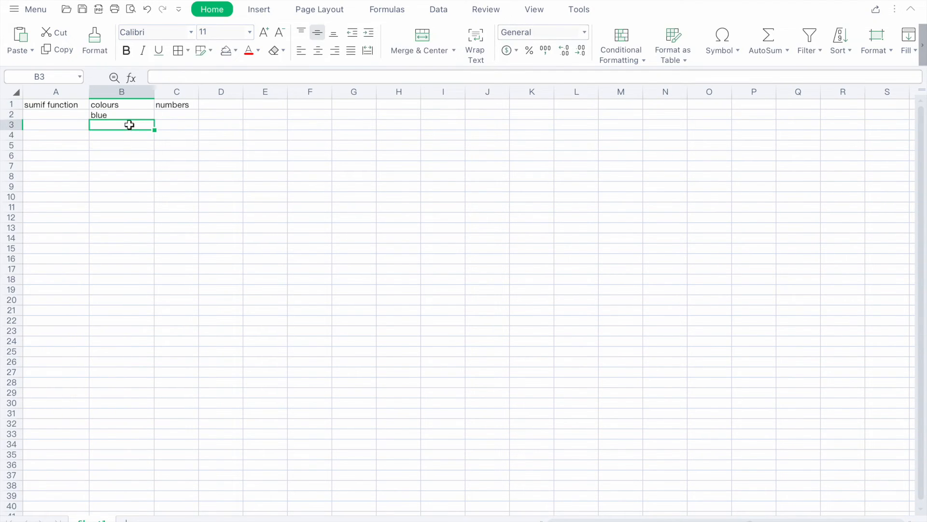
{"action": "type", "text": "red"}
{"action": "left_click", "coordinate": [121, 136]}
{"action": "type", "text": "yellow"}
{"action": "left_click", "coordinate": [120, 149]}
{"action": "type", "text": "blu"}
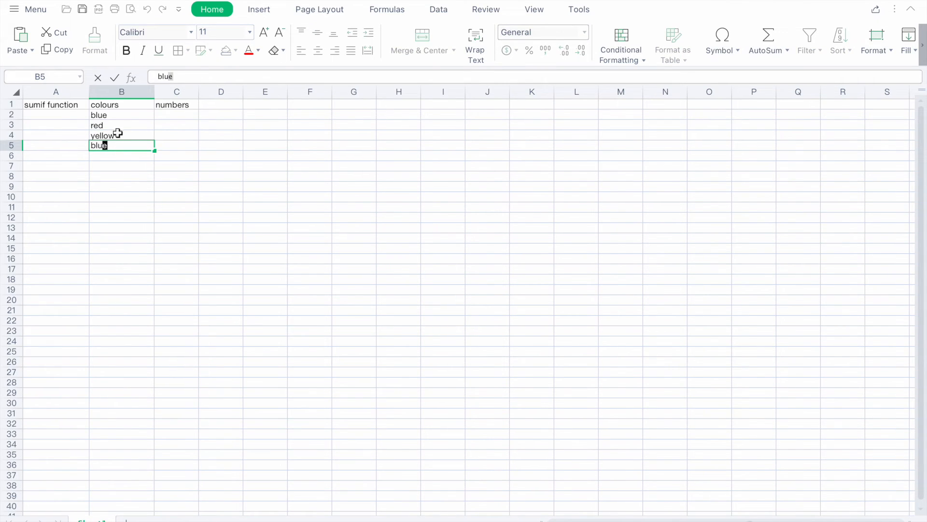
{"action": "left_click", "coordinate": [104, 159]}
{"action": "type", "text": "red"}
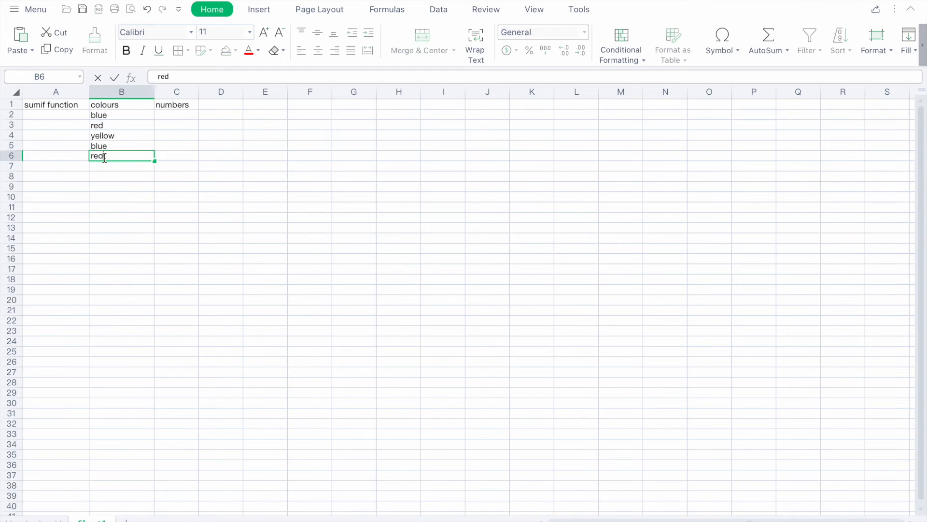
{"action": "left_click", "coordinate": [98, 167]}
{"action": "type", "text": "yellow"}
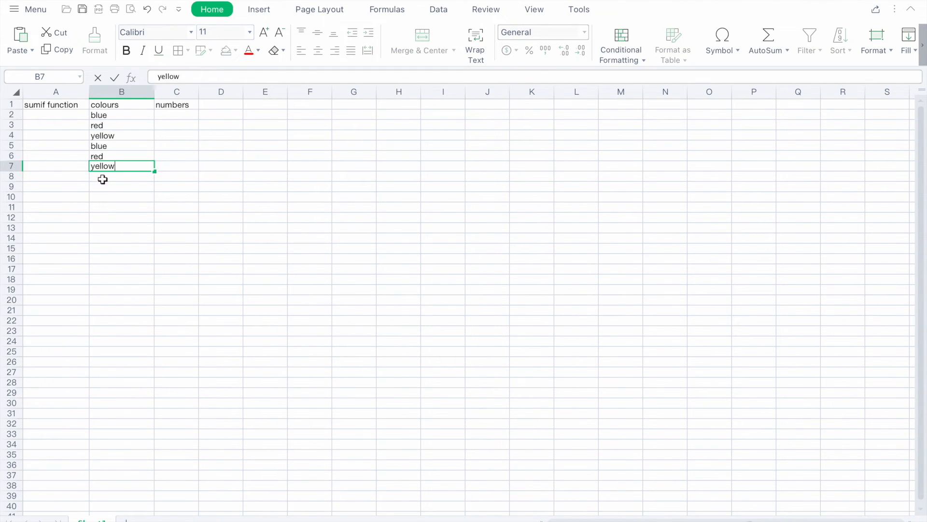
{"action": "left_click", "coordinate": [102, 178]}
{"action": "type", "text": "black"}
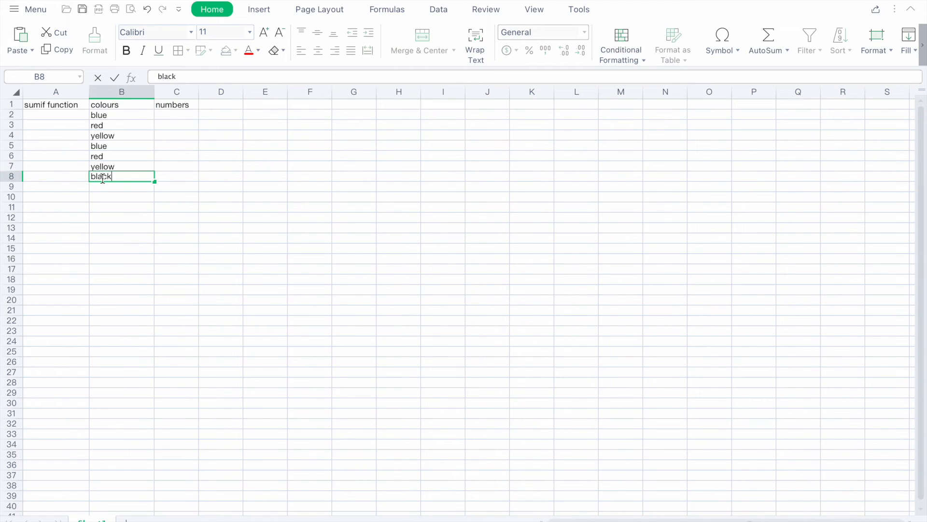
{"action": "left_click", "coordinate": [99, 188]}
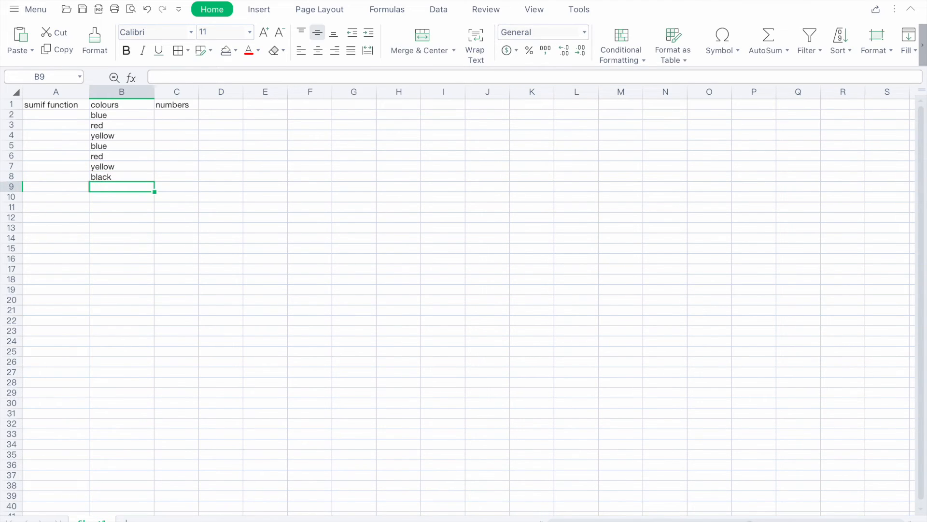
{"action": "type", "text": "orange"}
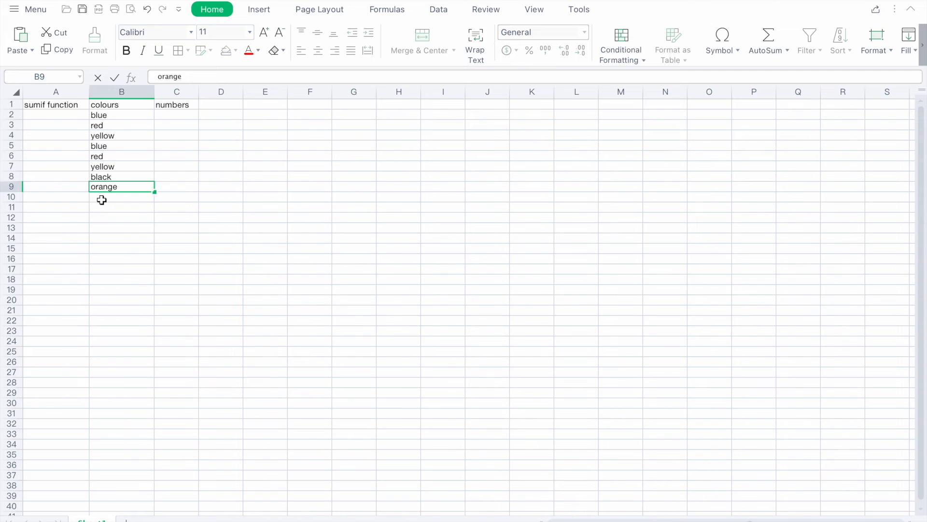
{"action": "left_click", "coordinate": [101, 200]}
{"action": "type", "text": "red"}
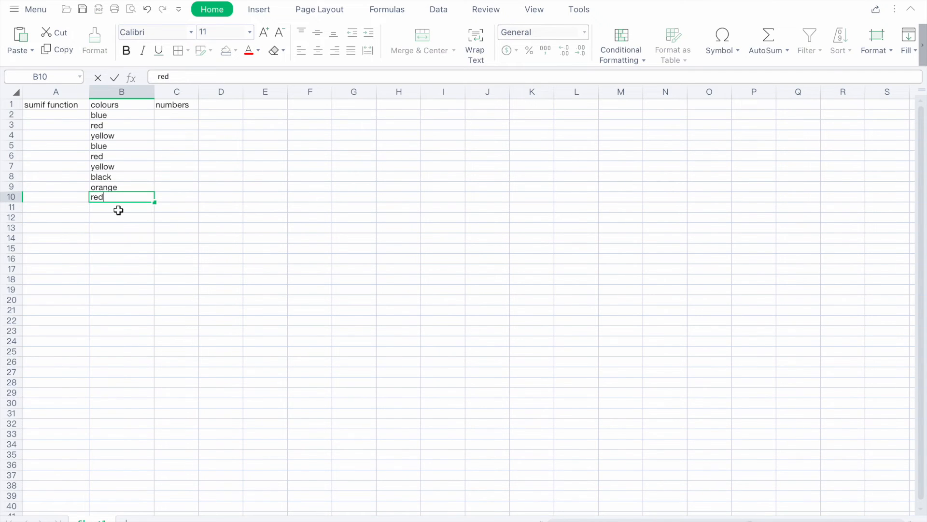
{"action": "left_click", "coordinate": [118, 210]}
{"action": "type", "text": "yellow"}
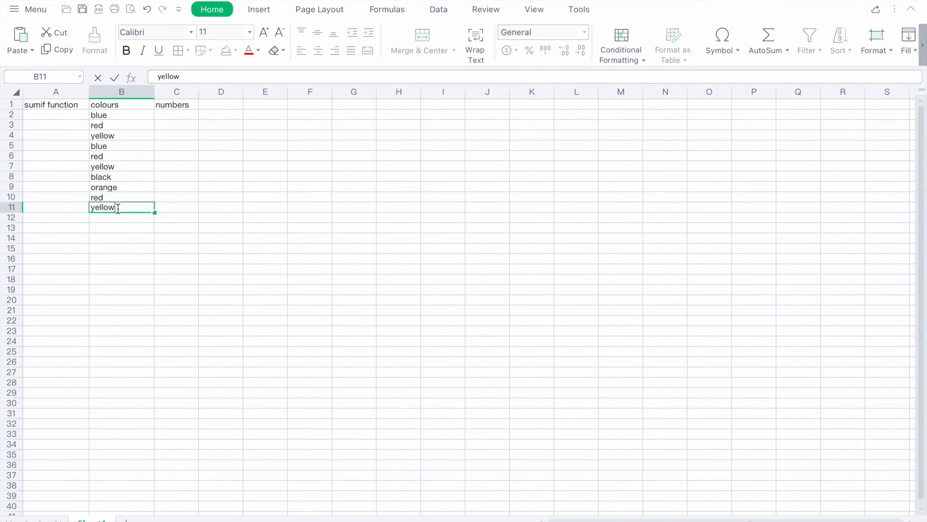
{"action": "left_click", "coordinate": [110, 216]}
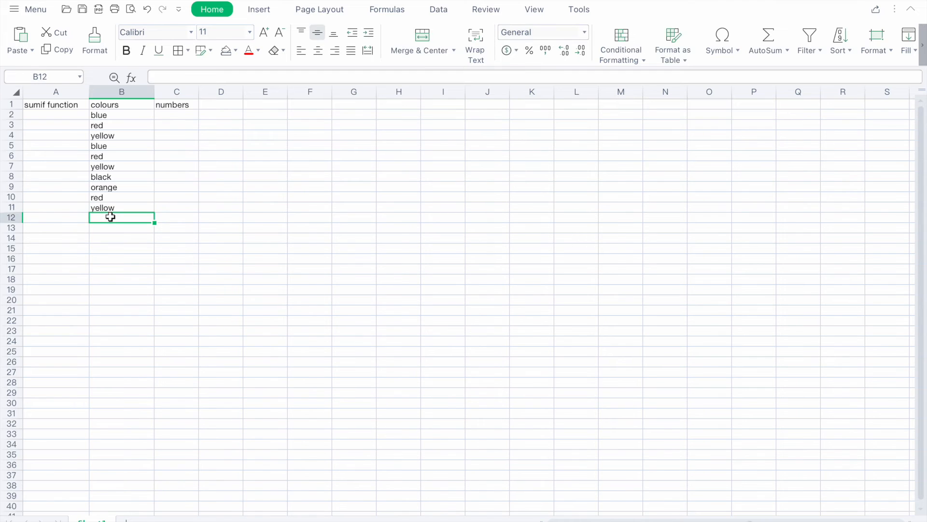
Enter black in cell B12 and fill cells C2 to C12 with 10, 20, 35, 45, 15, 17, 18, 19, 11, 12 and 10.
{"action": "type", "text": "black"}
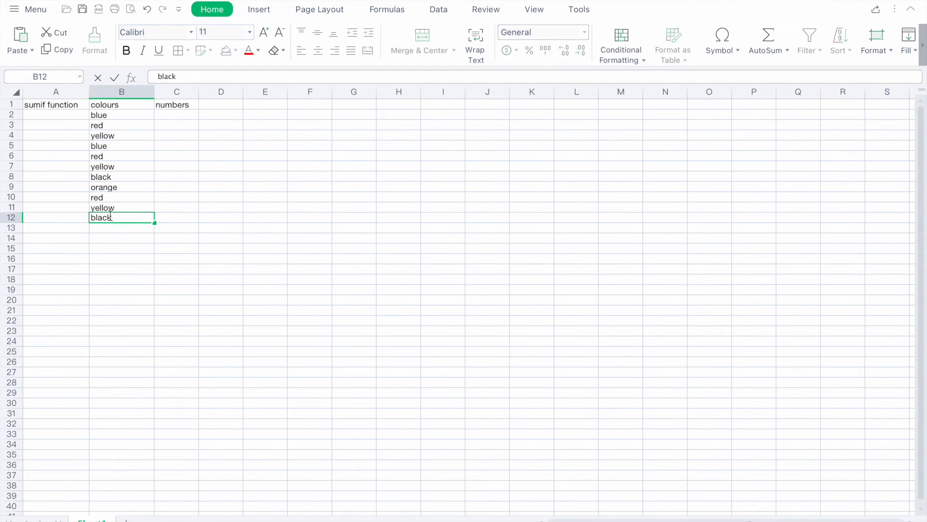
{"action": "left_click", "coordinate": [183, 116]}
{"action": "type", "text": "10"}
{"action": "left_click", "coordinate": [182, 126]}
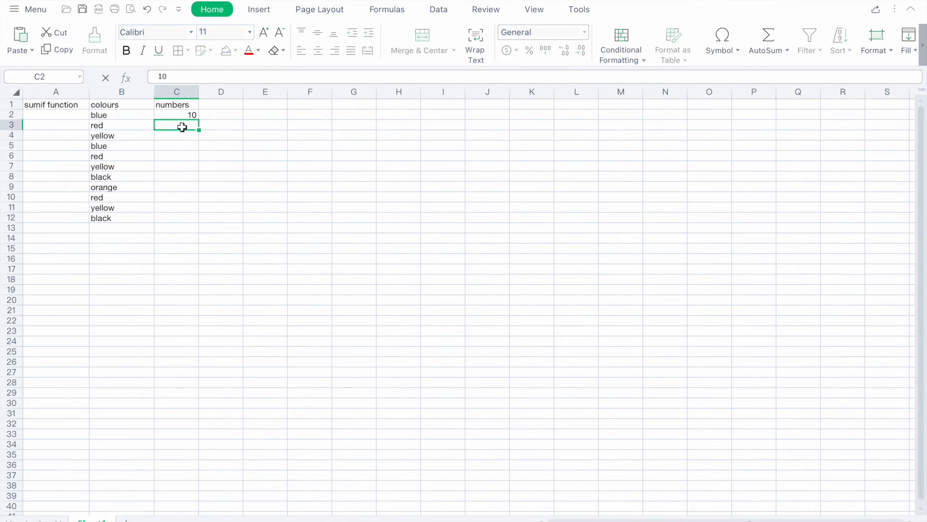
{"action": "type", "text": "20"}
{"action": "left_click", "coordinate": [186, 137]}
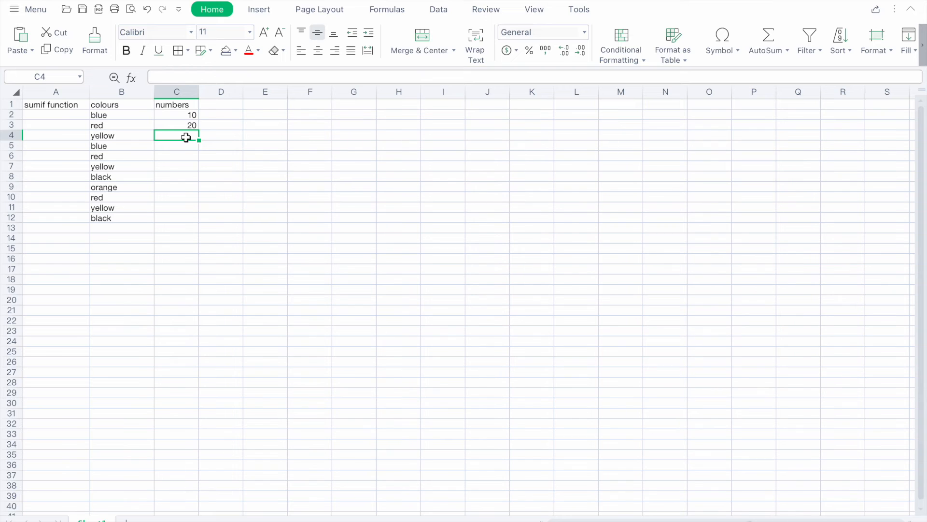
{"action": "type", "text": "35"}
{"action": "left_click", "coordinate": [178, 147]}
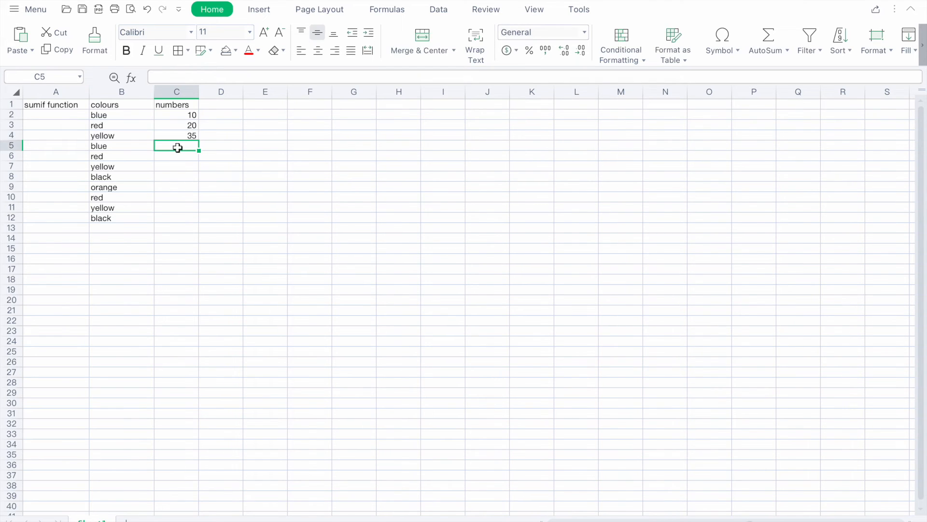
{"action": "type", "text": "45"}
{"action": "left_click", "coordinate": [188, 155]}
{"action": "type", "text": "15"}
{"action": "left_click", "coordinate": [185, 166]}
{"action": "type", "text": "17"}
{"action": "left_click", "coordinate": [180, 180]}
{"action": "type", "text": "18"}
{"action": "left_click", "coordinate": [177, 189]}
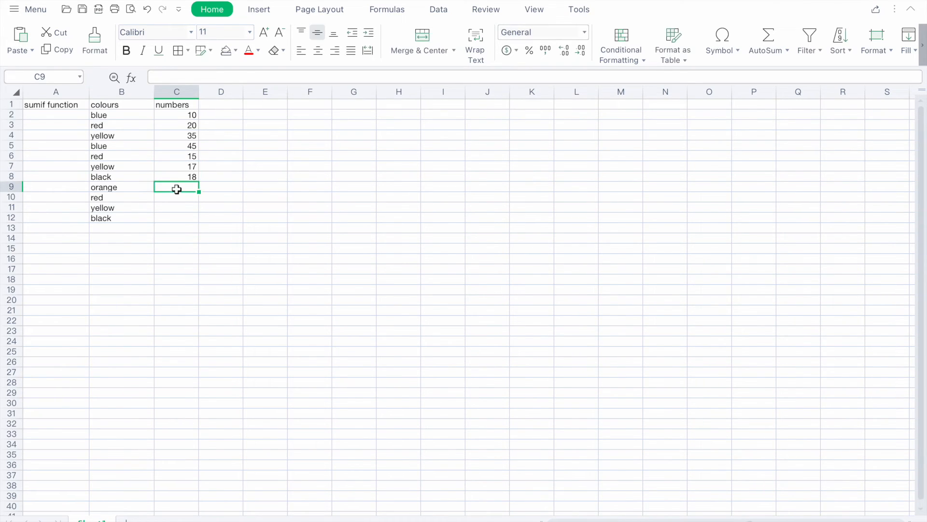
{"action": "type", "text": "19"}
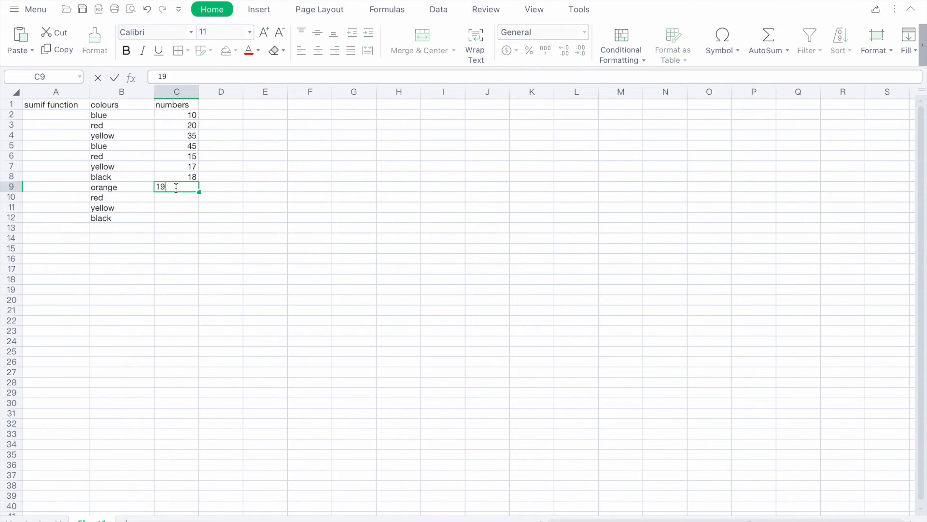
{"action": "left_click", "coordinate": [177, 196]}
{"action": "type", "text": "11"}
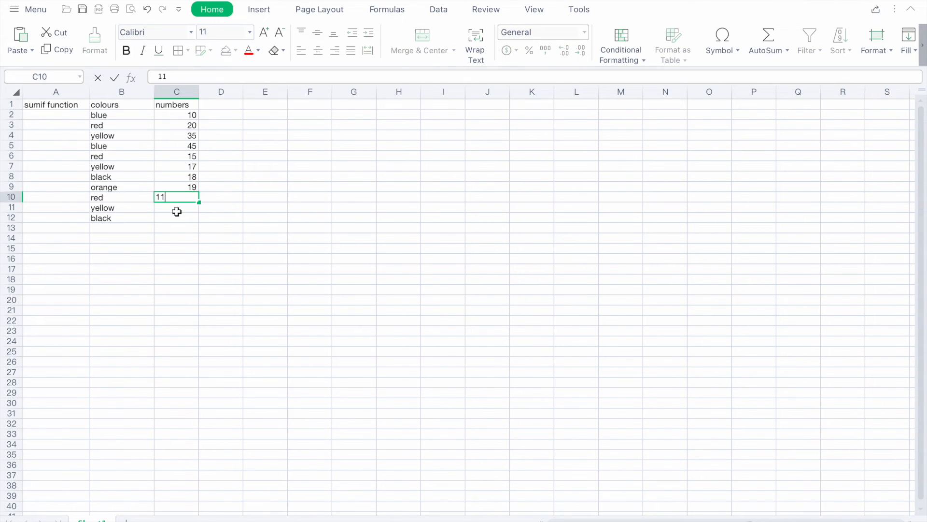
{"action": "left_click", "coordinate": [176, 210]}
{"action": "type", "text": "12"}
{"action": "left_click", "coordinate": [174, 221]}
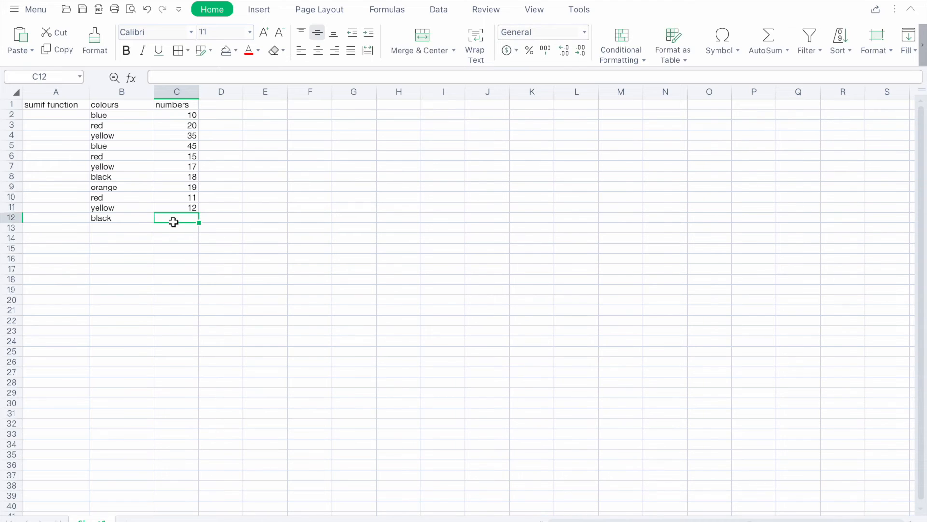
{"action": "type", "text": "10"}
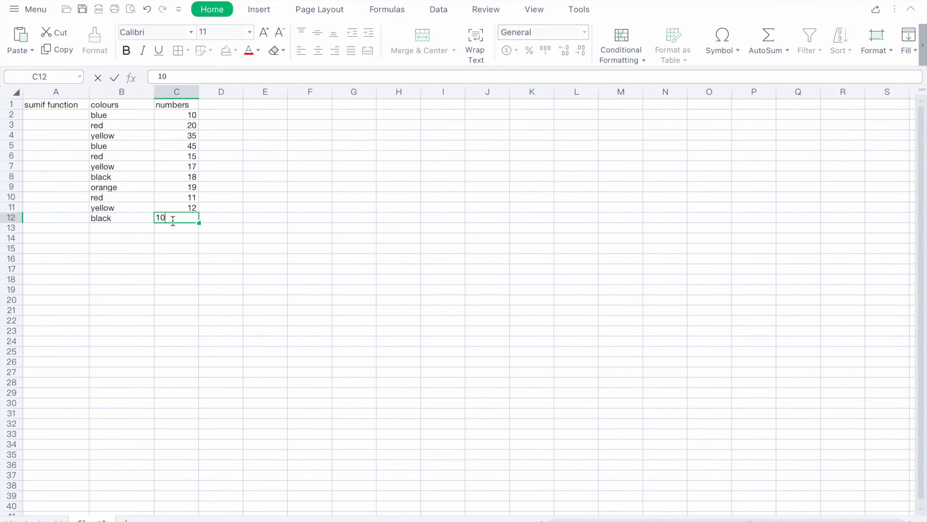
Enter the headings "sumif" in cell C14 and "colours" in cell B14 below the table.
{"action": "left_click", "coordinate": [165, 240]}
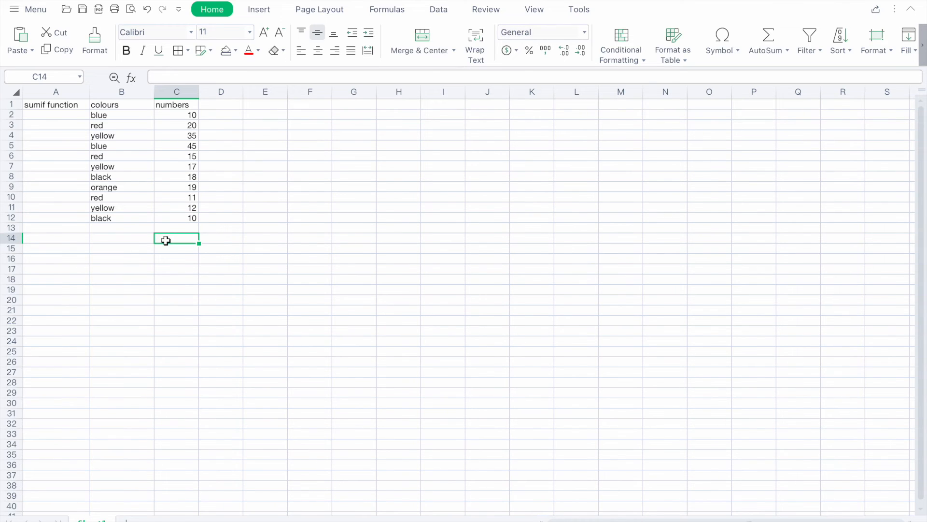
{"action": "type", "text": "sumif"}
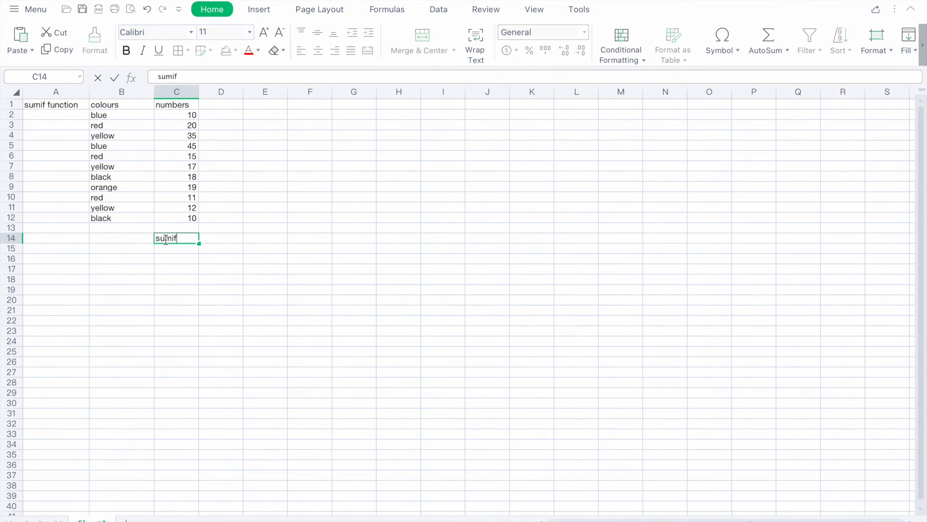
{"action": "left_click", "coordinate": [137, 251]}
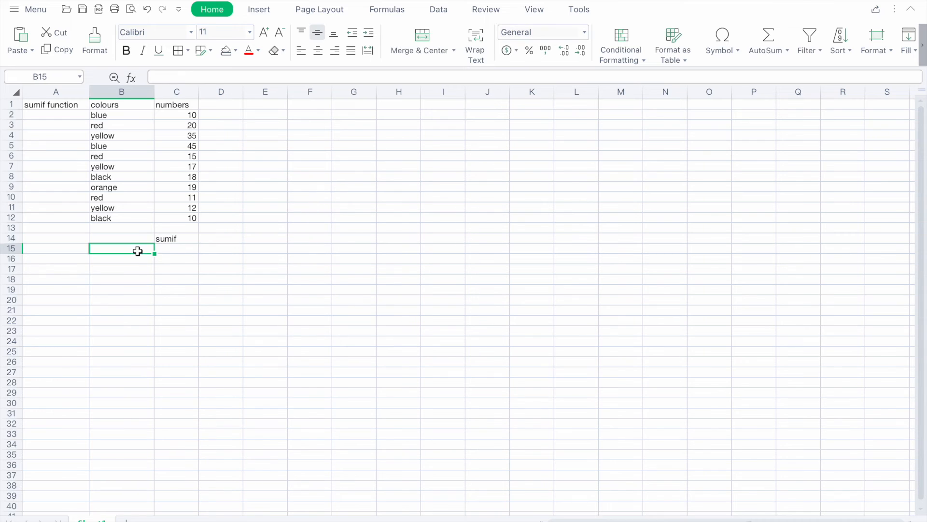
{"action": "left_click", "coordinate": [175, 253]}
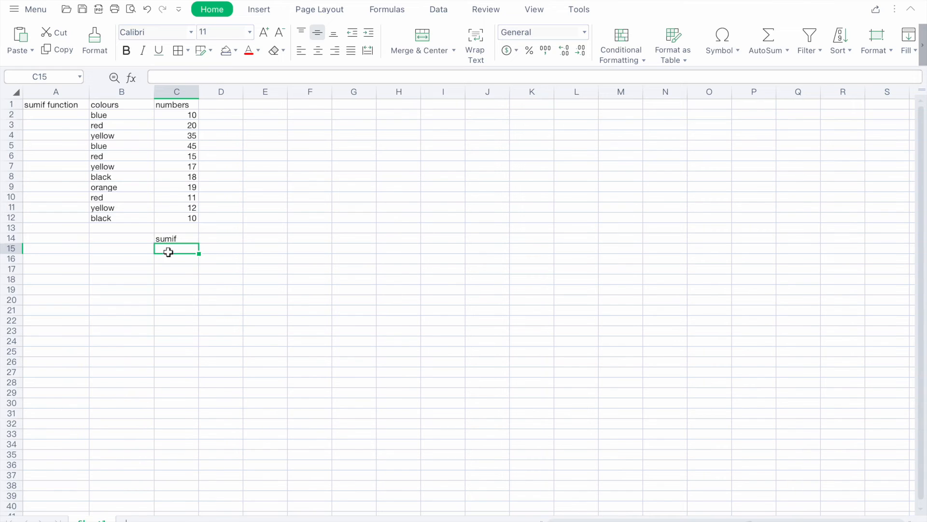
{"action": "left_click", "coordinate": [132, 241]}
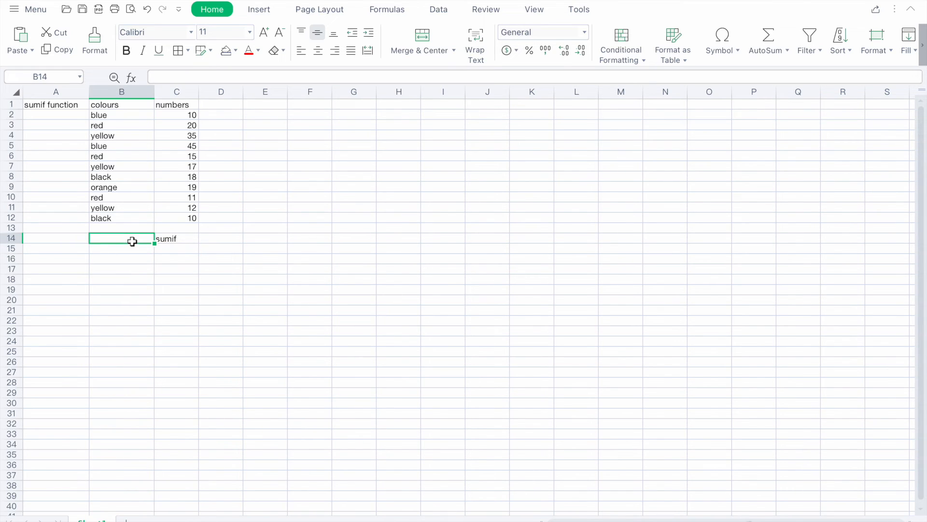
{"action": "type", "text": "co"}
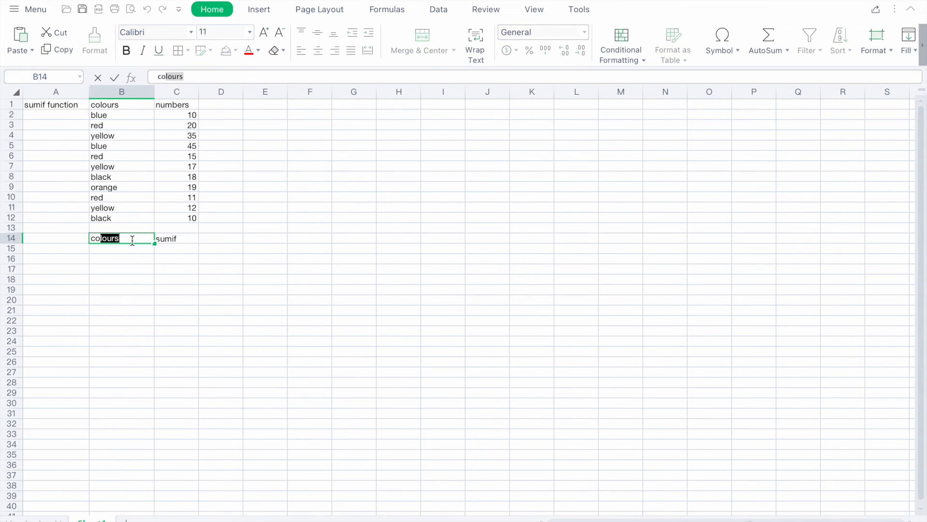
{"action": "key", "text": "Return"}
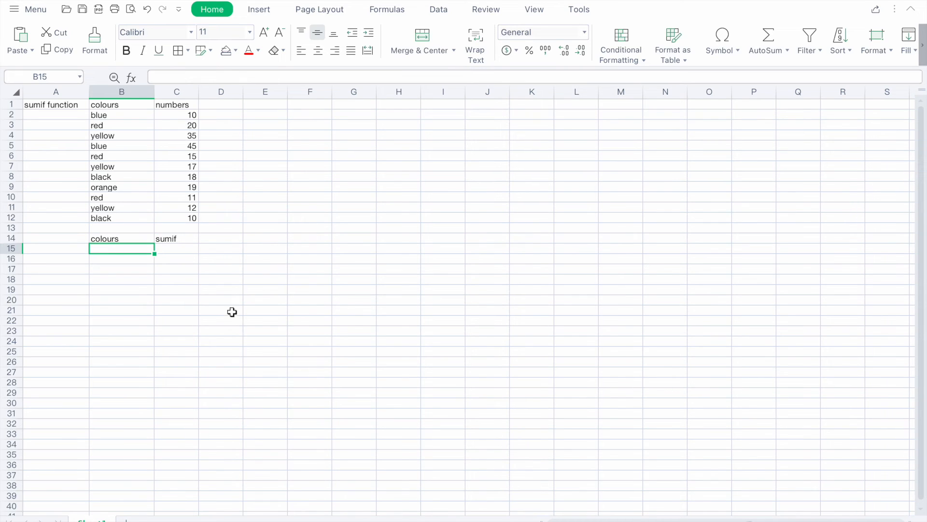
{"action": "left_click", "coordinate": [174, 253]}
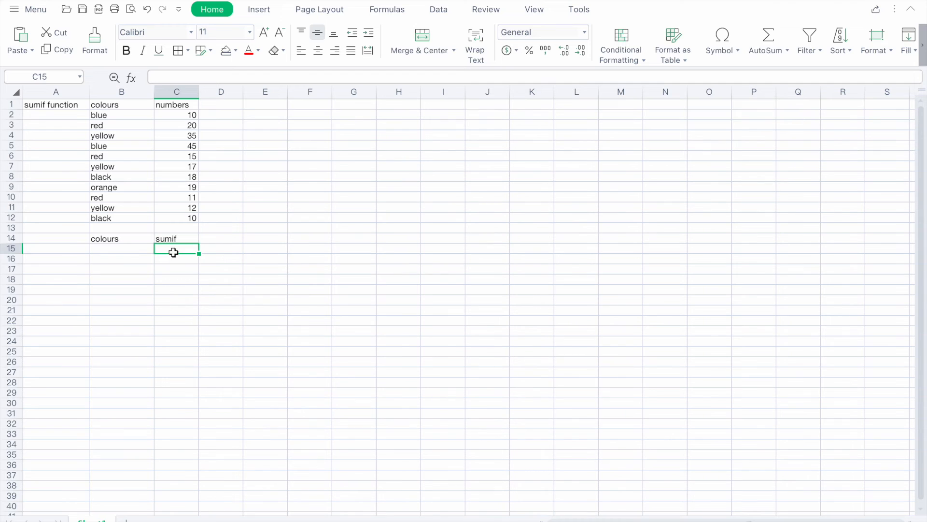
{"action": "type", "text": "="}
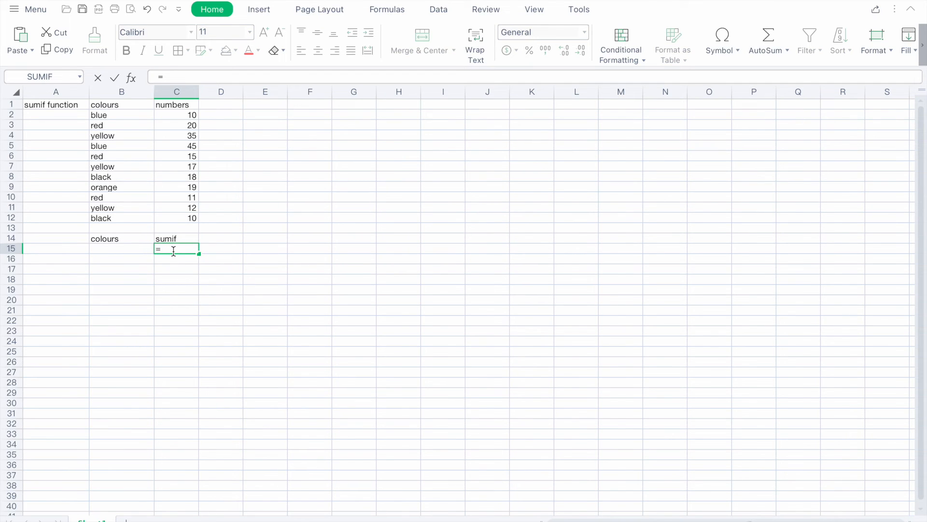
{"action": "type", "text": "("}
{"action": "mouse_move", "coordinate": [118, 115]}
{"action": "left_mouse_down"}
{"action": "mouse_move", "coordinate": [118, 139]}
{"action": "mouse_move", "coordinate": [118, 127]}
{"action": "left_mouse_up"}
{"action": "key", "text": "BackSpace"}
{"action": "key", "text": "BackSpace"}
{"action": "key", "text": "BackSpace"}
{"action": "key", "text": "BackSpace"}
{"action": "key", "text": "BackSpace"}
{"action": "key", "text": "BackSpace"}
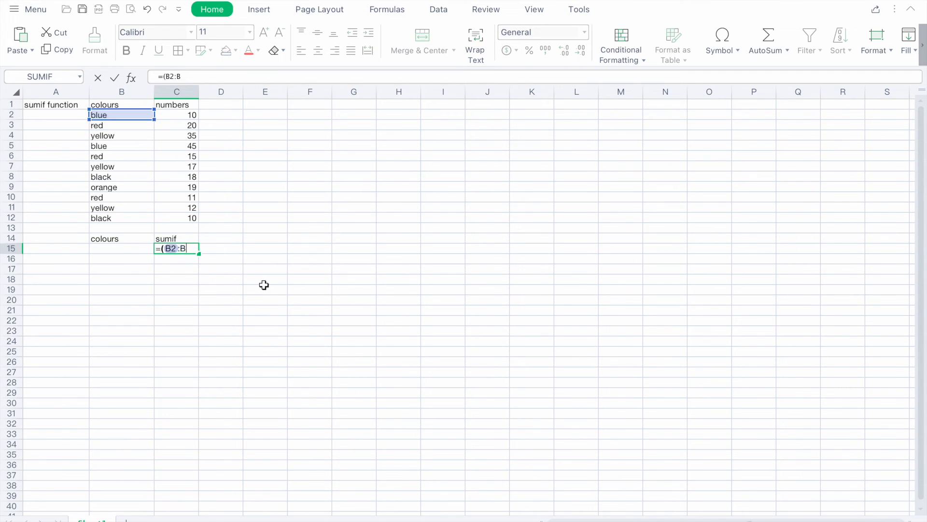
Enter the formula =SUMIF(B2:B12;B15;C2:C12) in cell C15 to sum the numbers matching the colour in B15.
{"action": "type", "text": "s"}
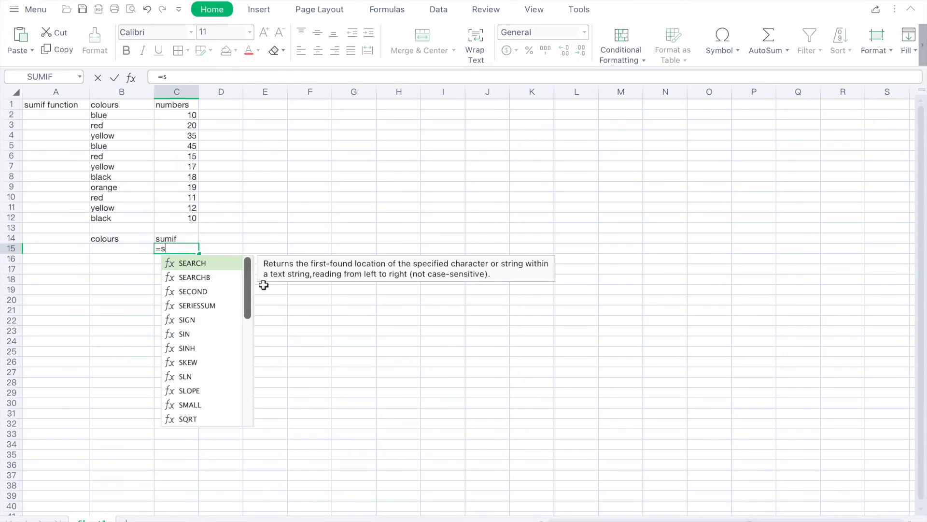
{"action": "type", "text": "umif"}
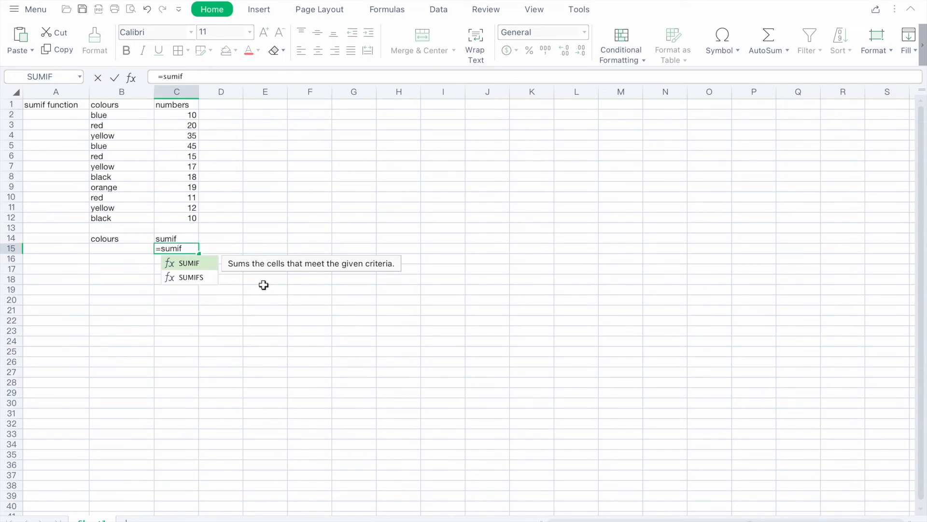
{"action": "key", "text": "Tab"}
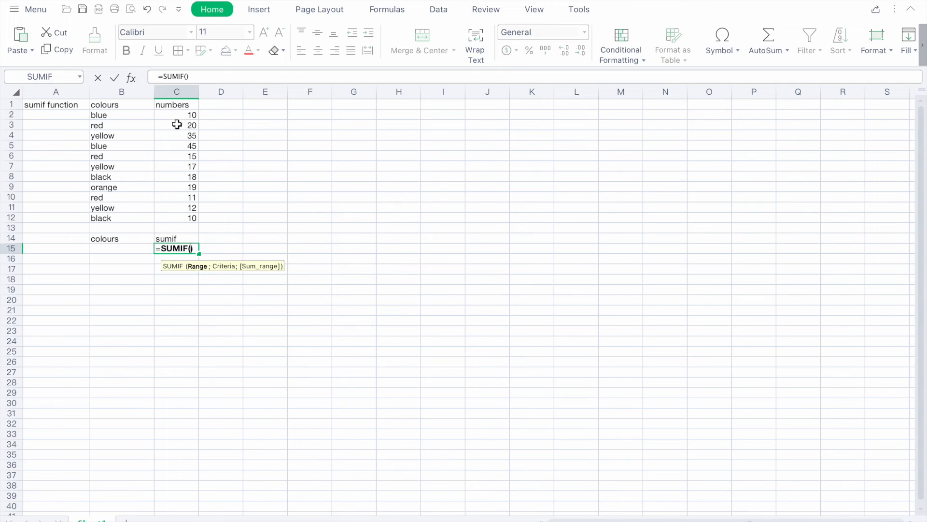
{"action": "mouse_move", "coordinate": [128, 116]}
{"action": "left_mouse_down"}
{"action": "mouse_move", "coordinate": [133, 226]}
{"action": "mouse_move", "coordinate": [136, 216]}
{"action": "left_mouse_up"}
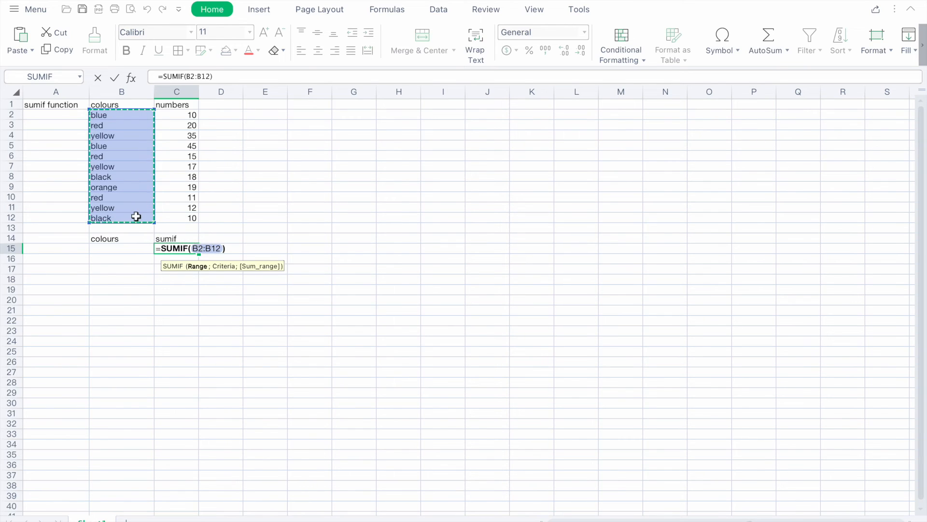
{"action": "type", "text": ";"}
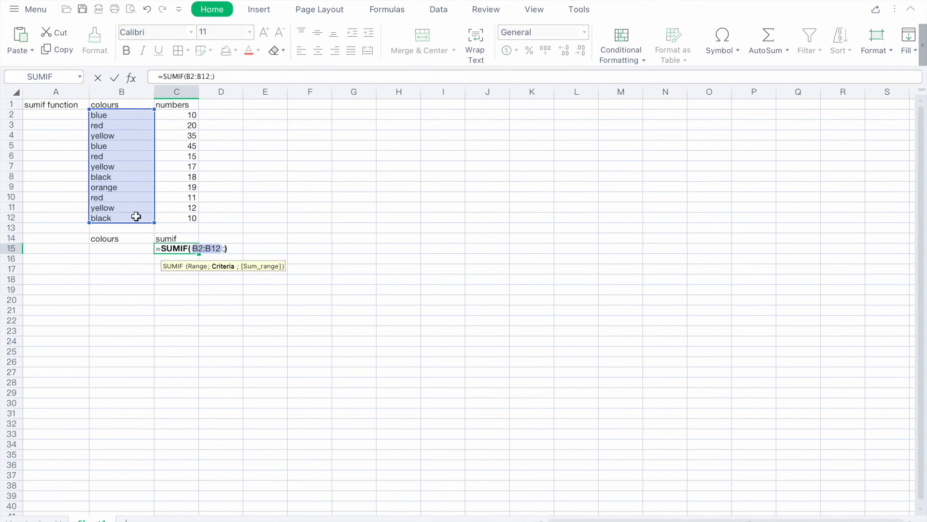
{"action": "left_click", "coordinate": [129, 249]}
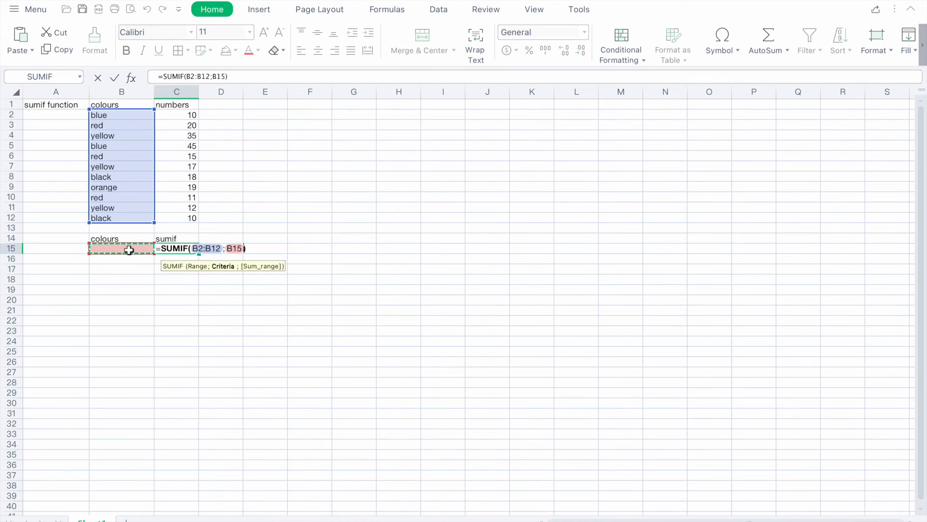
{"action": "type", "text": ";"}
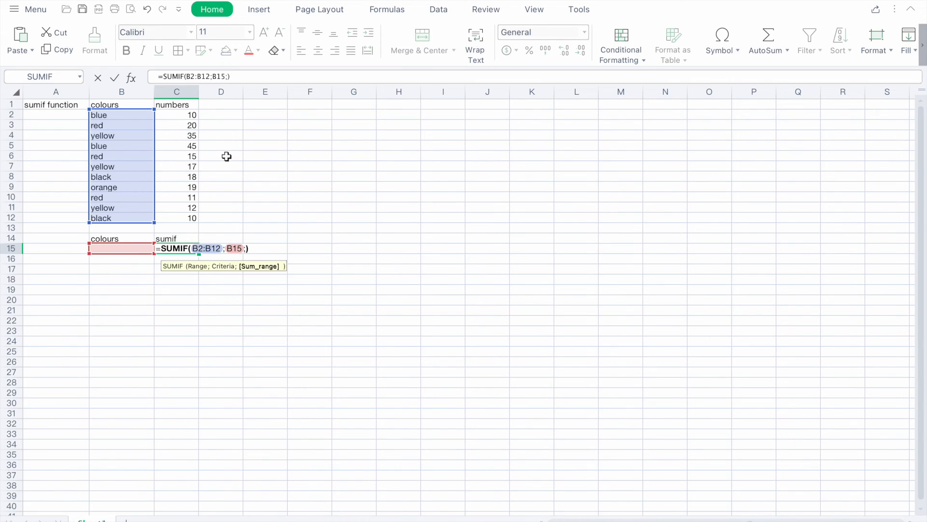
{"action": "left_click_drag", "start_coordinate": [191, 115], "coordinate": [192, 216]}
{"action": "type", "text": ")"}
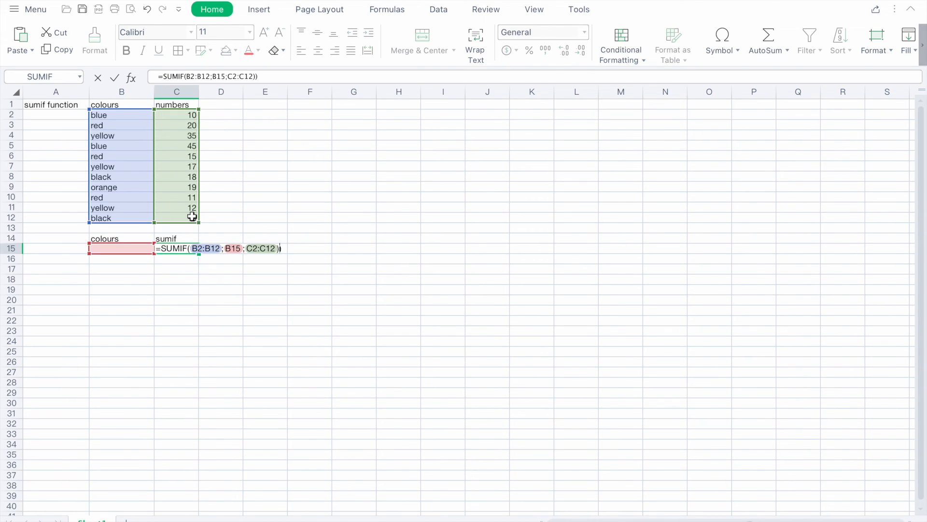
{"action": "key", "text": "Return"}
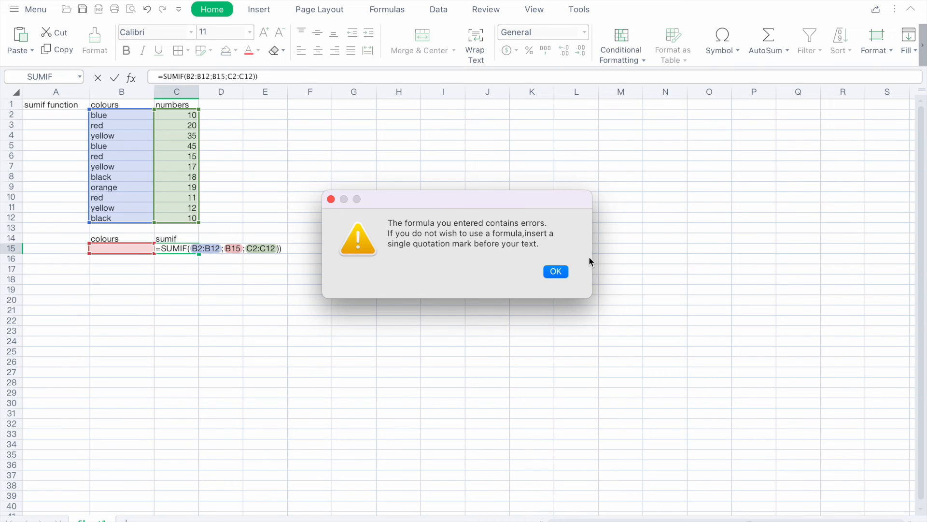
{"action": "left_click", "coordinate": [556, 272]}
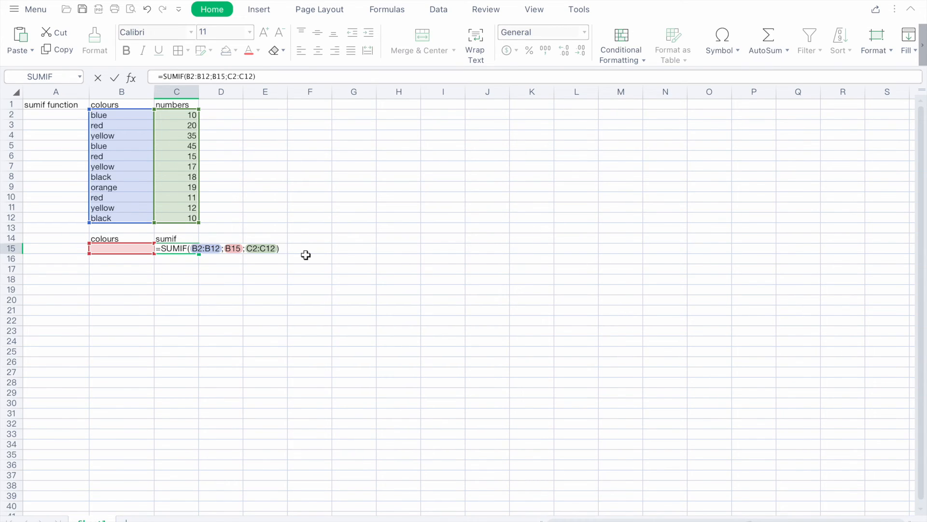
{"action": "key", "text": "Return"}
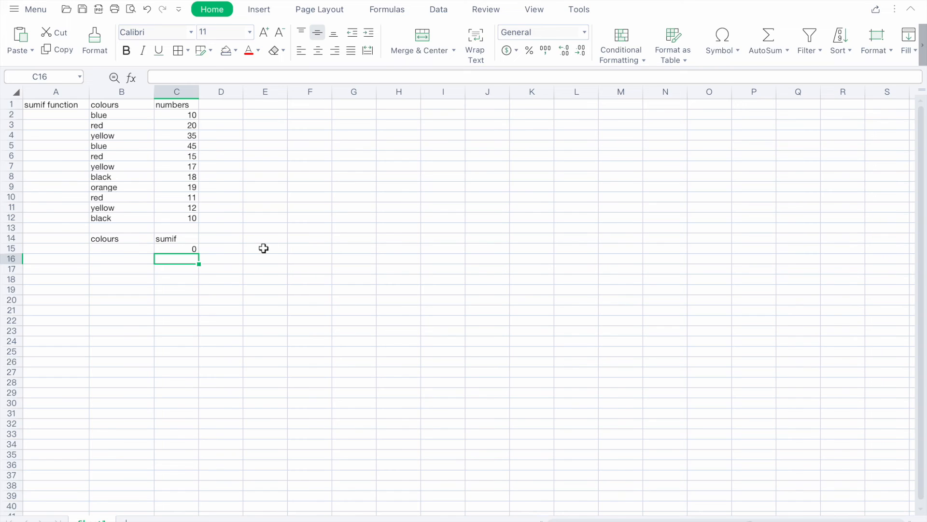
Enter red in cell B15 as the colour criterion for the SUMIF formula.
{"action": "left_click", "coordinate": [121, 248]}
{"action": "type", "text": "r"}
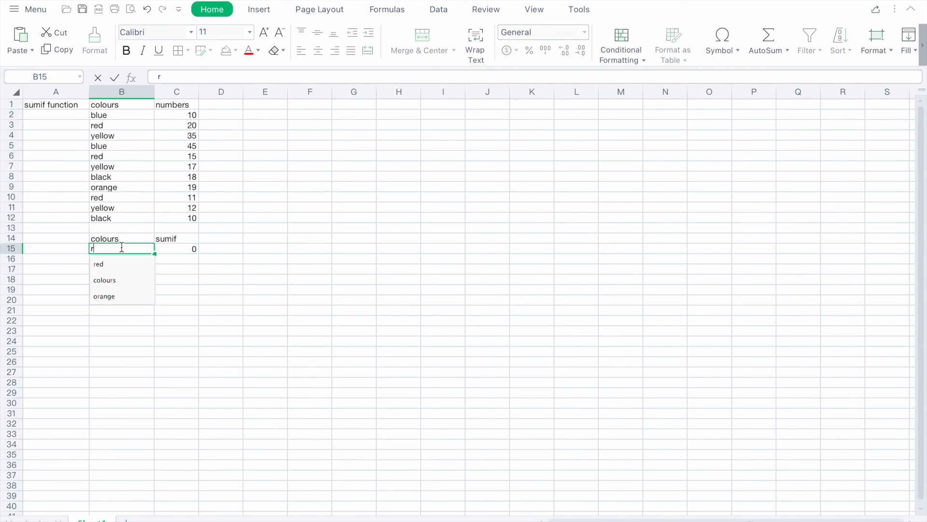
{"action": "left_click", "coordinate": [109, 263]}
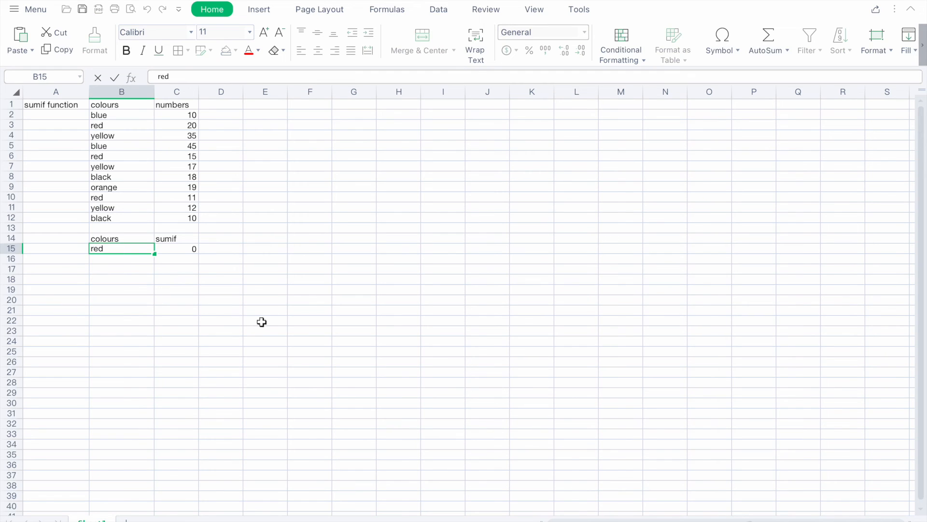
{"action": "key", "text": "Return"}
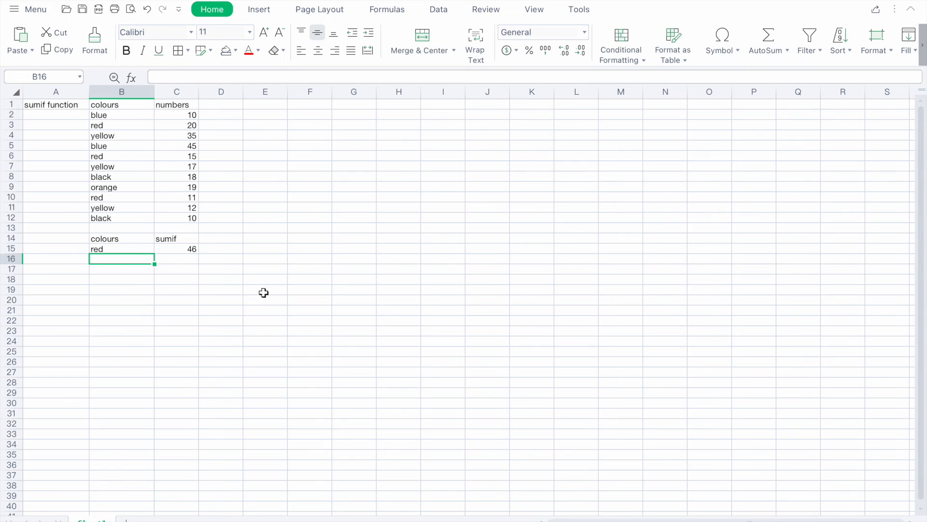
Highlight the three red rows of the table (rows 3, 6 and 10) with a gold fill colour.
{"action": "left_click", "coordinate": [98, 125]}
{"action": "left_click_drag", "start_coordinate": [99, 126], "coordinate": [193, 126]}
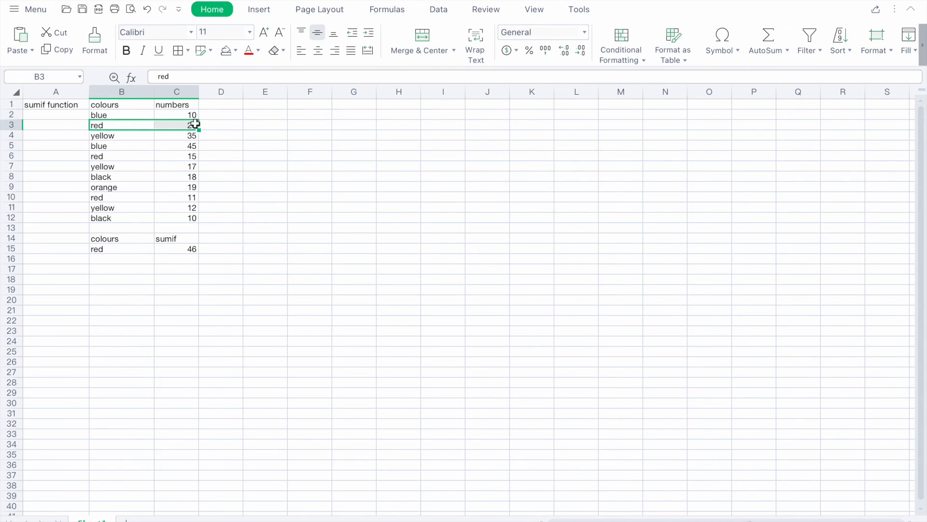
{"action": "left_click", "coordinate": [236, 51]}
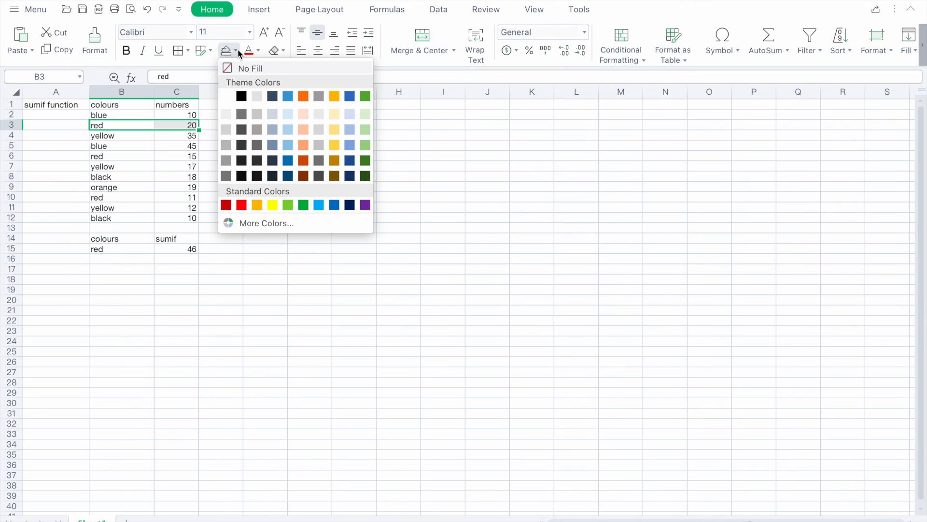
{"action": "left_click", "coordinate": [334, 97]}
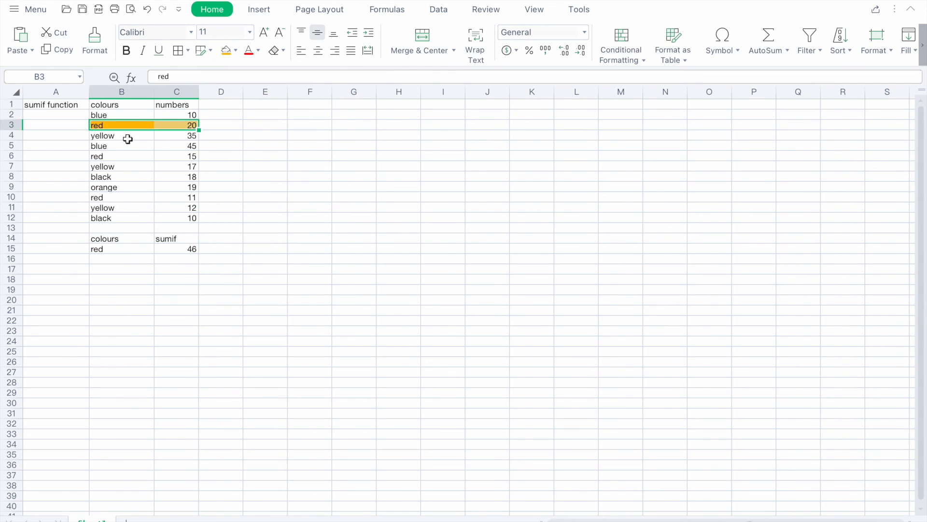
{"action": "left_click_drag", "start_coordinate": [96, 156], "coordinate": [191, 156]}
{"action": "left_click", "coordinate": [226, 51]}
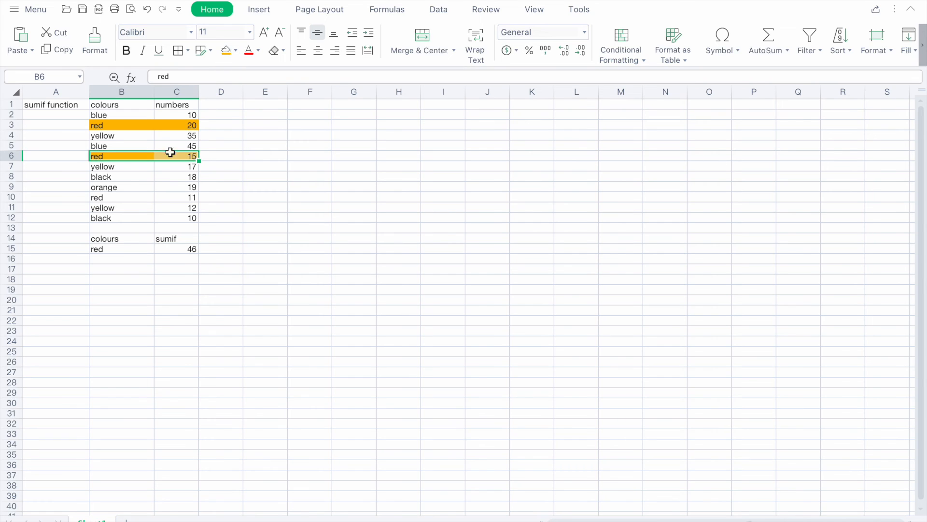
{"action": "left_click_drag", "start_coordinate": [85, 198], "coordinate": [190, 195]}
{"action": "left_click", "coordinate": [226, 52]}
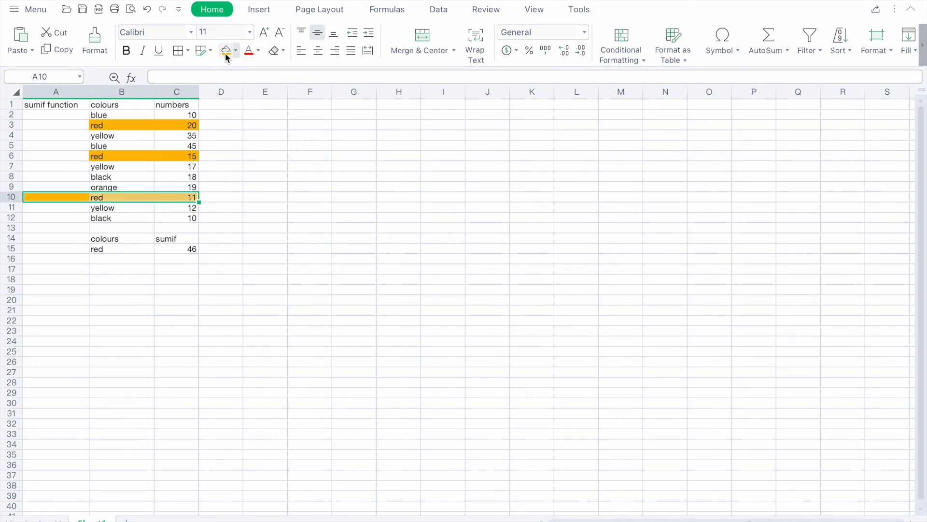
{"action": "left_click", "coordinate": [296, 219]}
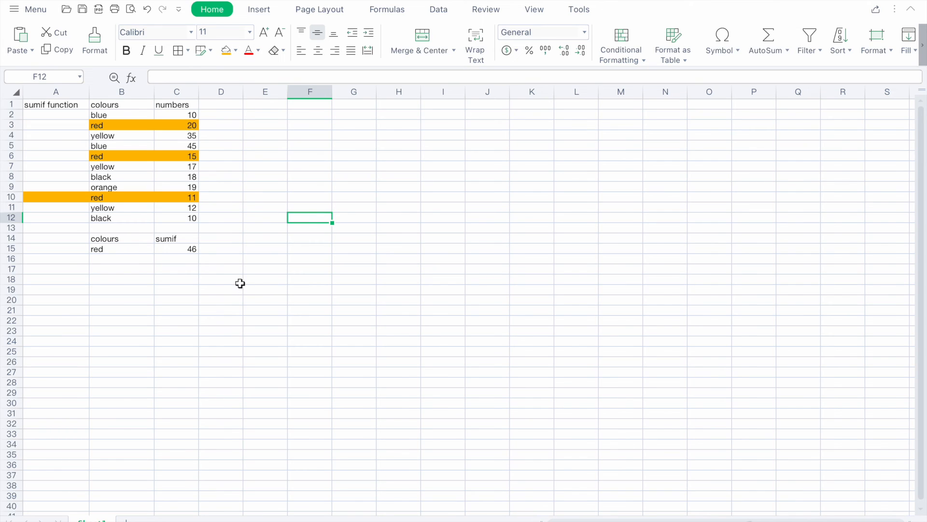
Check the red numbers by hand with =20+15+11 in cell D17, and clear the cell again.
{"action": "left_click", "coordinate": [221, 272]}
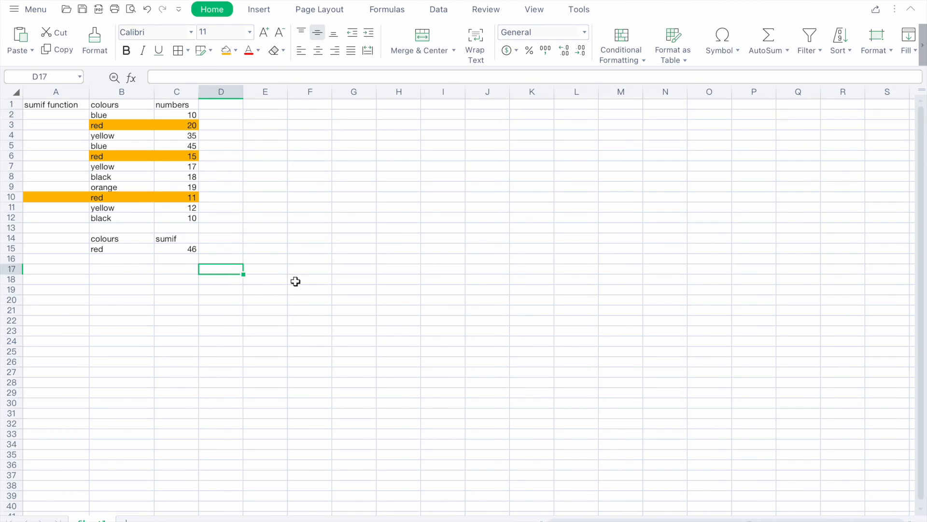
{"action": "type", "text": "20="}
{"action": "key", "text": "BackSpace"}
{"action": "type", "text": "+"}
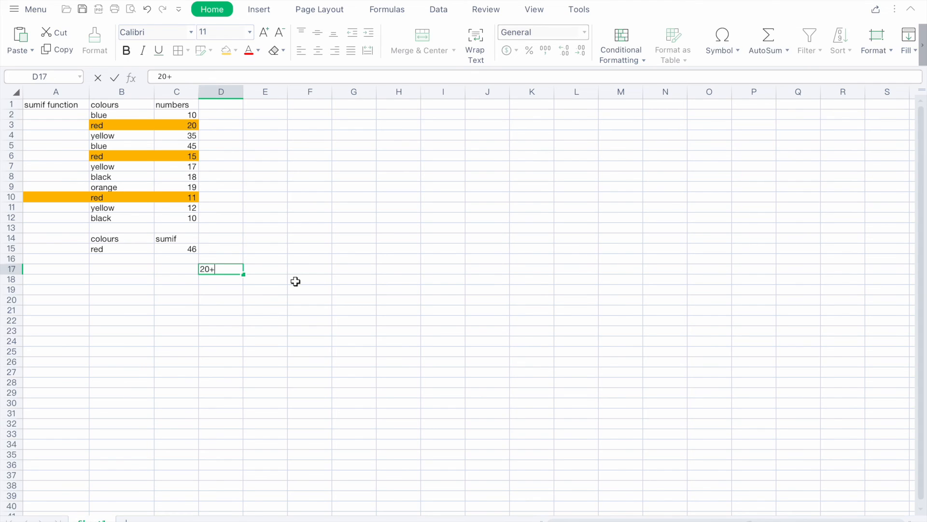
{"action": "type", "text": "15+11"}
{"action": "key", "text": "Return"}
{"action": "double_click", "coordinate": [211, 269]}
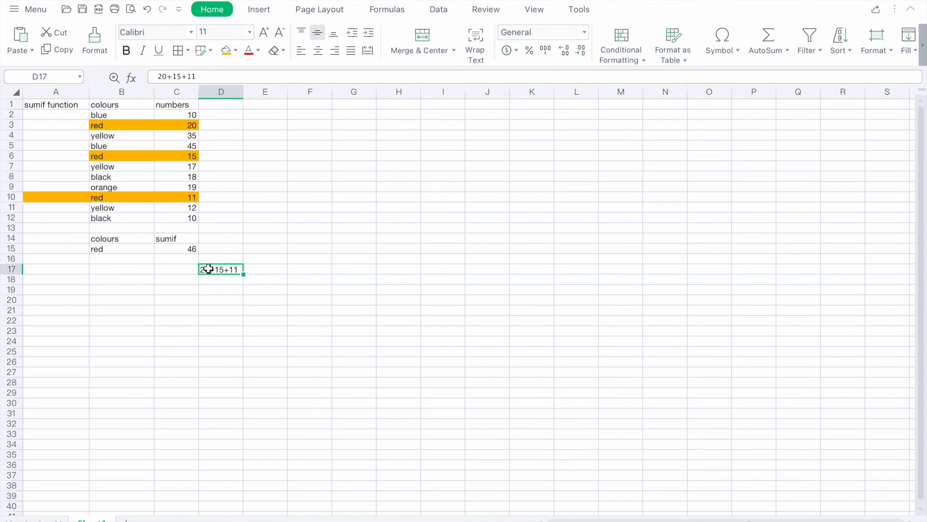
{"action": "left_click", "coordinate": [201, 269]}
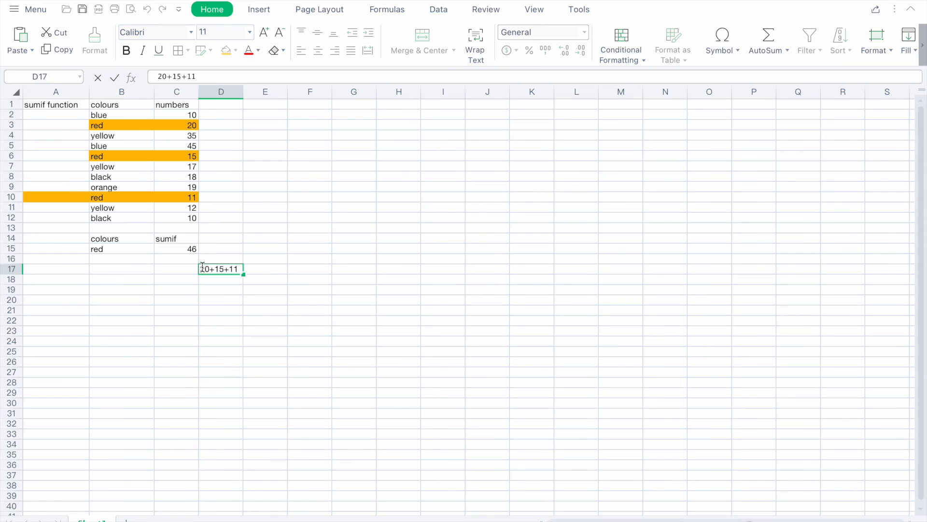
{"action": "type", "text": "="}
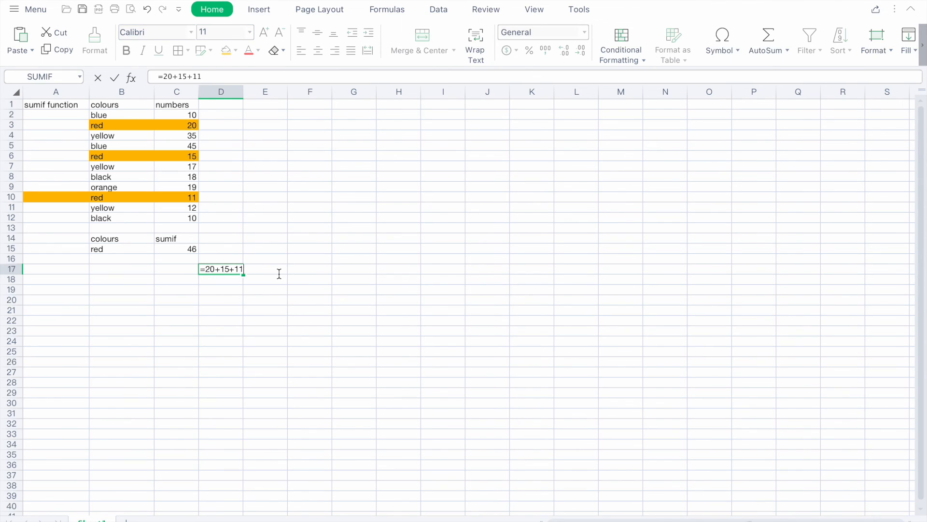
{"action": "key", "text": "Return"}
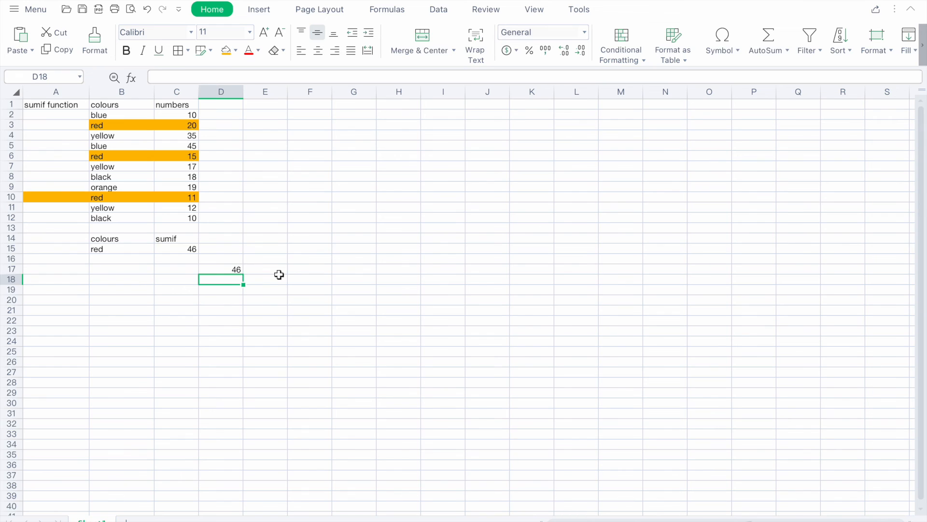
{"action": "left_click", "coordinate": [235, 270]}
{"action": "key", "text": "Delete"}
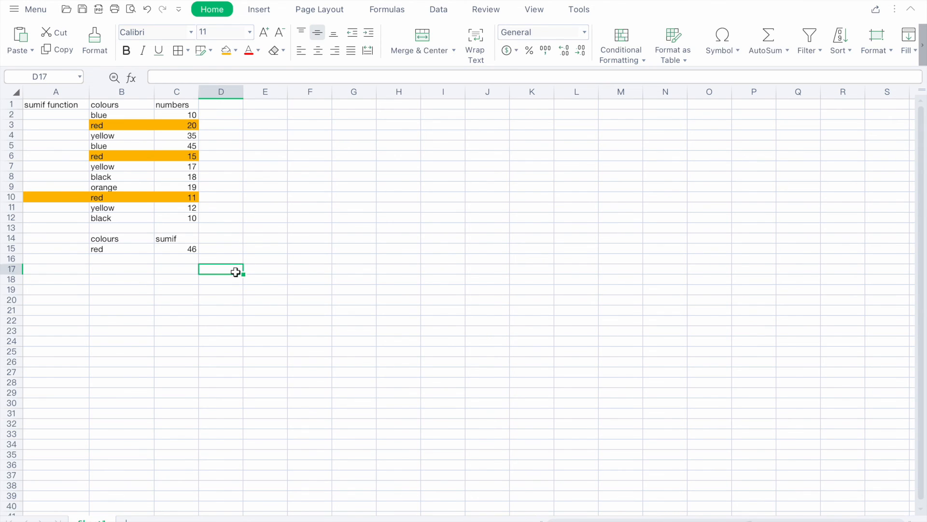
Change the colour criterion in cell B15 to blue.
{"action": "left_click", "coordinate": [124, 249]}
{"action": "type", "text": "bl"}
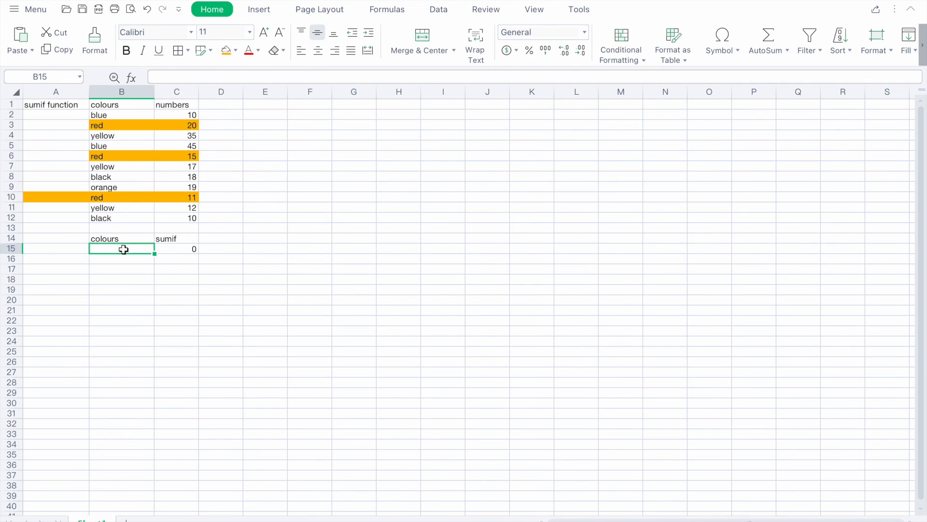
{"action": "left_click", "coordinate": [103, 279]}
{"action": "key", "text": "Return"}
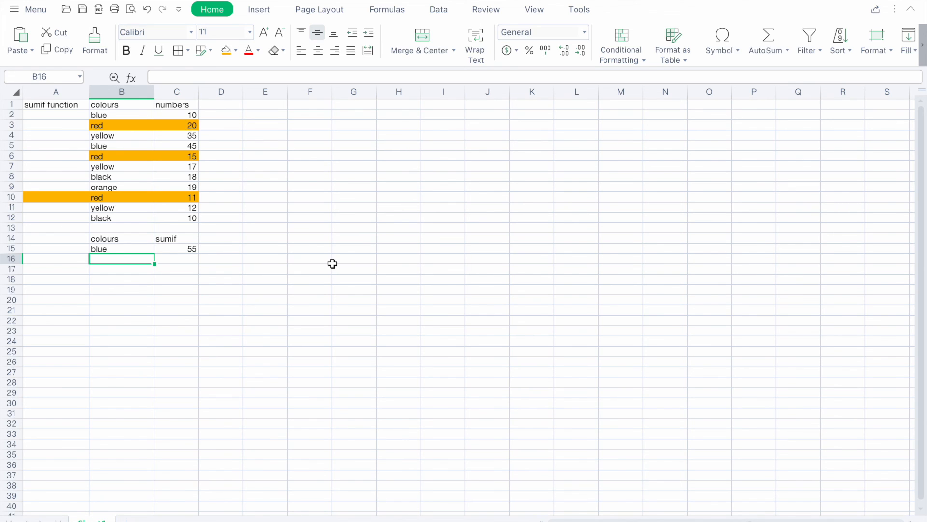
Replace the colour criterion in cell B15 with yellow.
{"action": "left_click", "coordinate": [128, 252]}
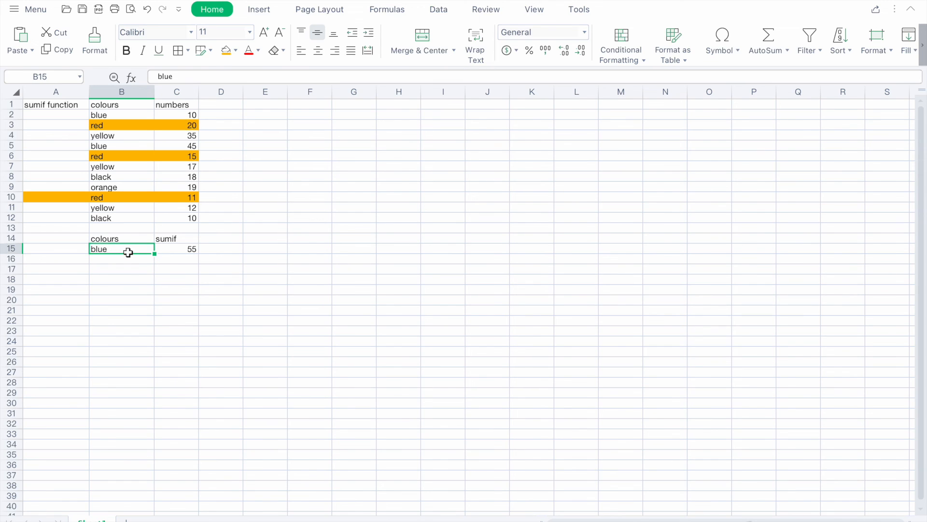
{"action": "key", "text": "Delete"}
{"action": "type", "text": "yellow"}
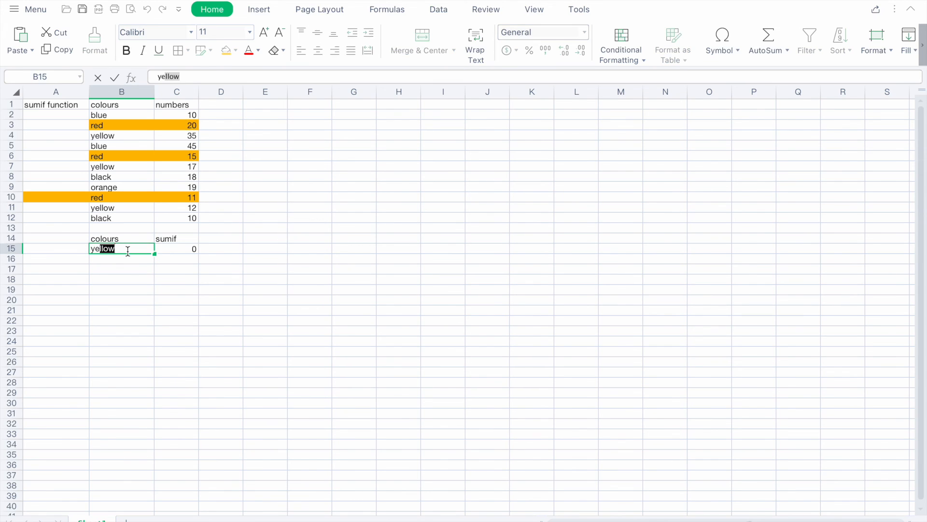
{"action": "key", "text": "Return"}
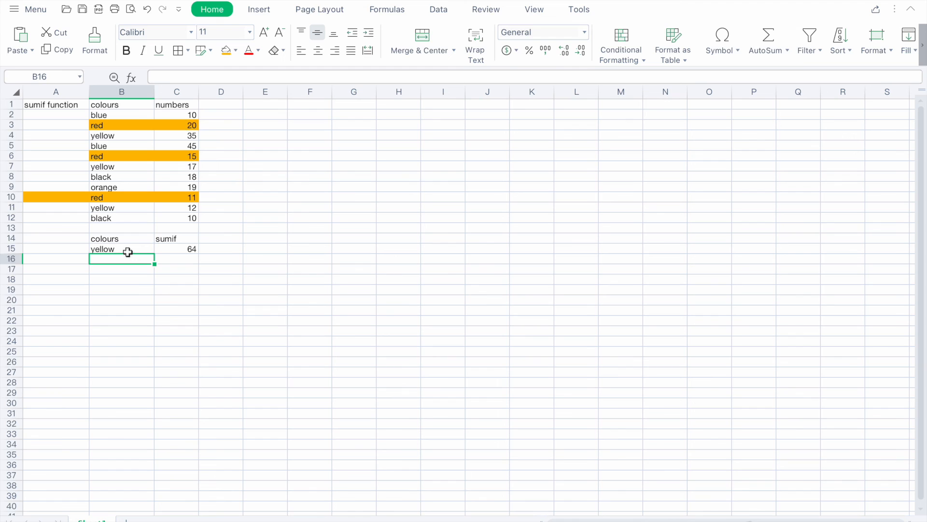
Set the colour criterion in cell B15 to black.
{"action": "left_click", "coordinate": [124, 251]}
{"action": "key", "text": "Delete"}
{"action": "type", "text": "black"}
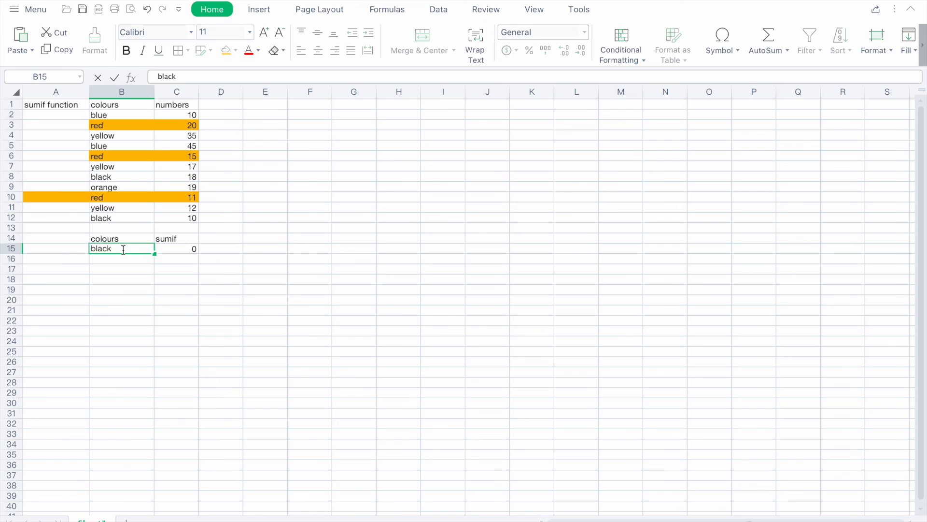
{"action": "key", "text": "Return"}
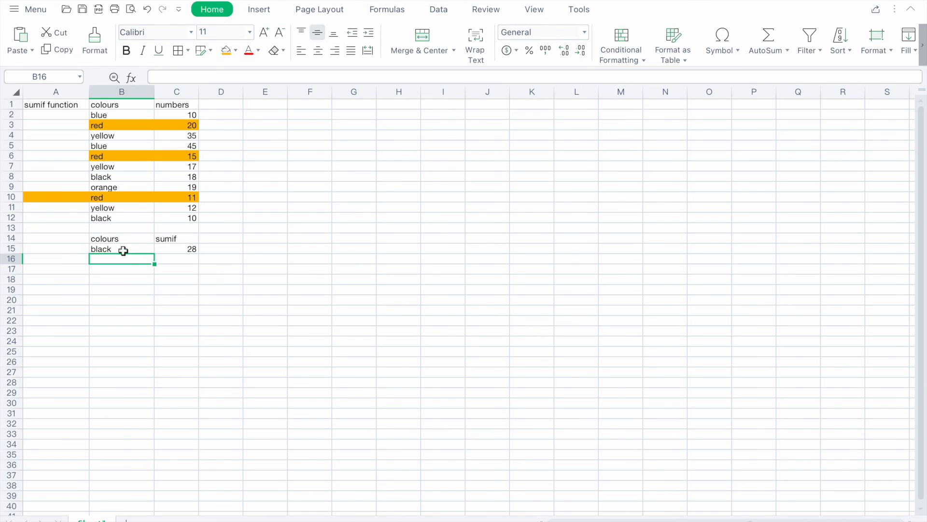
{"action": "left_click", "coordinate": [135, 290]}
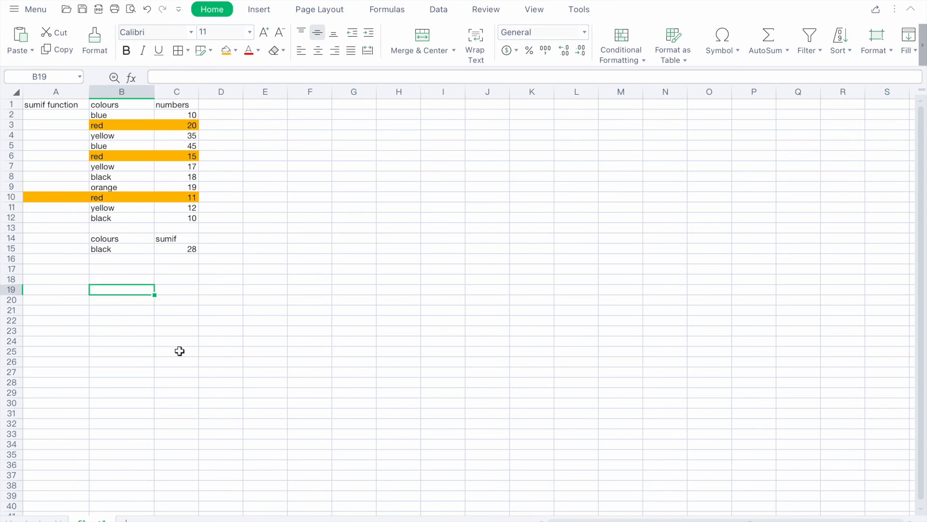
Enter the headings "colours" in cell B17 and "sumif" in cell C17 for a second SUMIF example.
{"action": "left_click", "coordinate": [126, 268]}
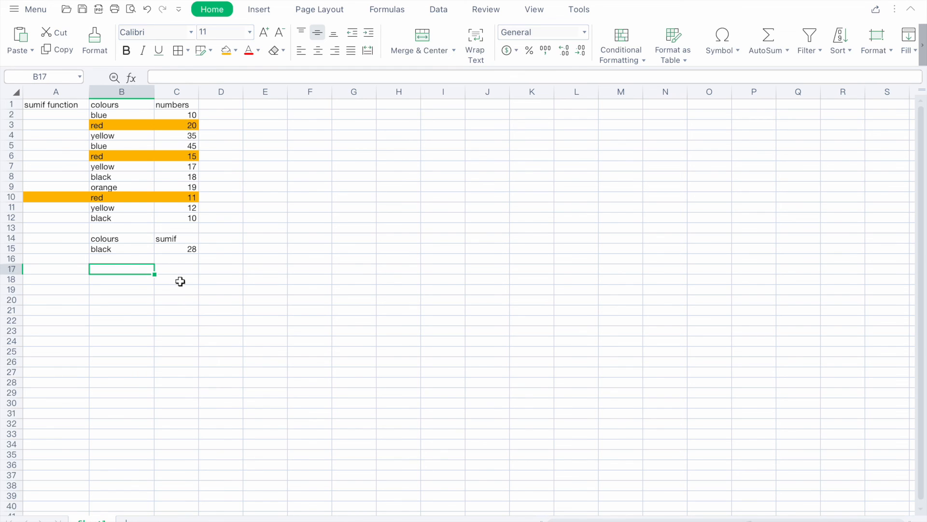
{"action": "type", "text": "colours"}
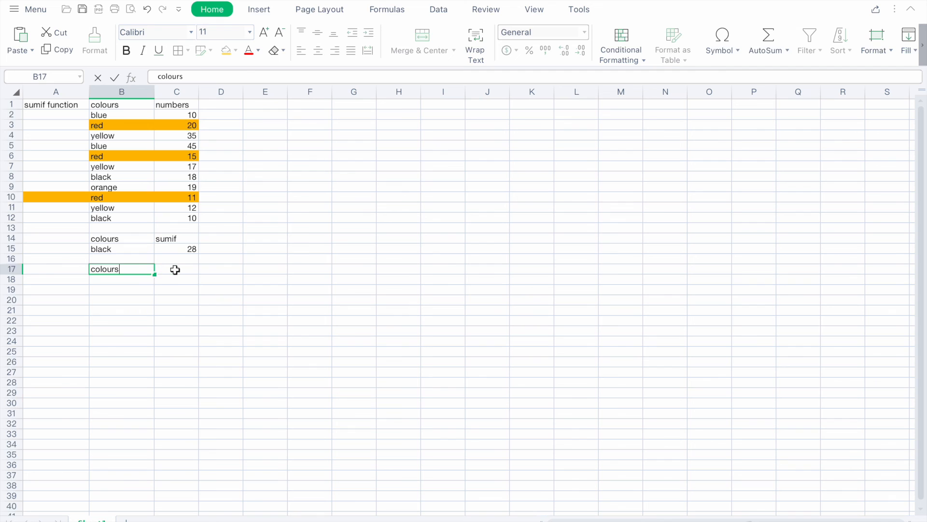
{"action": "left_click", "coordinate": [176, 269]}
{"action": "type", "text": "su"}
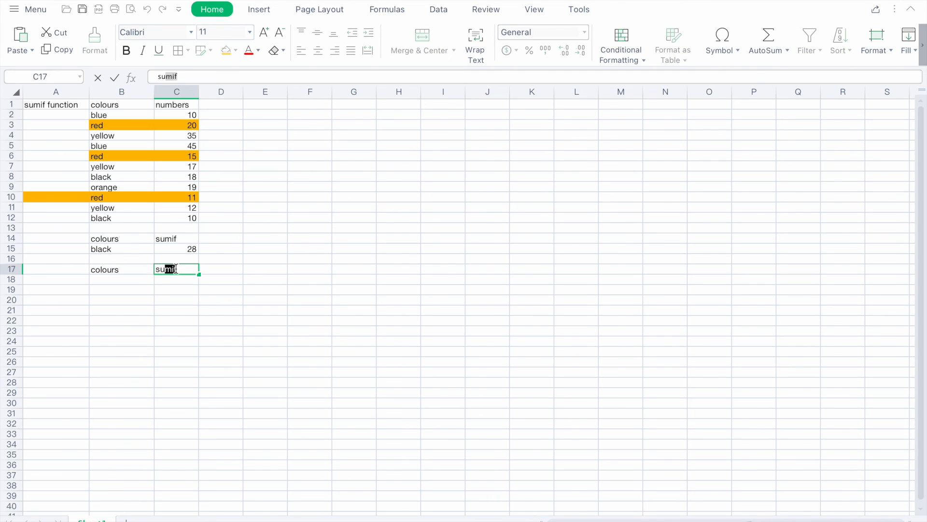
{"action": "left_click", "coordinate": [179, 300]}
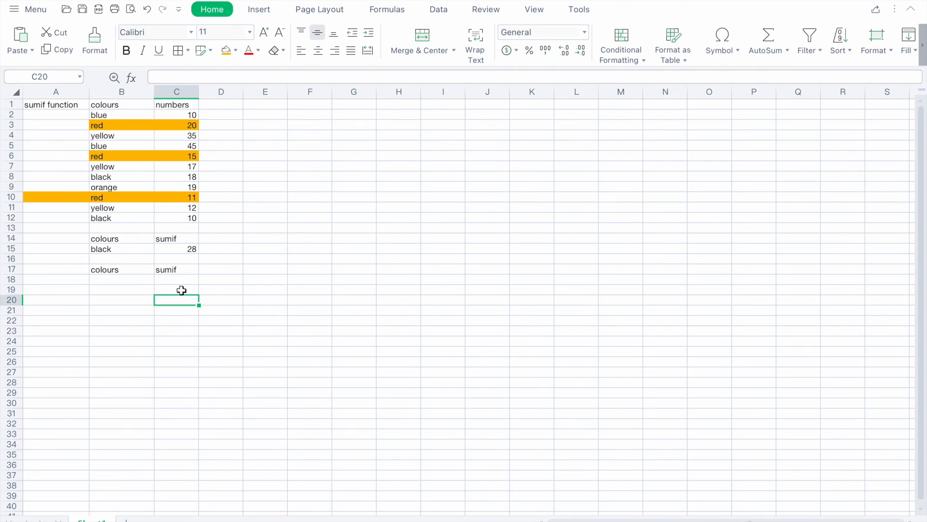
Enter the formula =SUMIF(B2:B12;B18;C2:C12) in cell C18 to sum the numbers matching the colour in B18.
{"action": "left_click", "coordinate": [165, 282]}
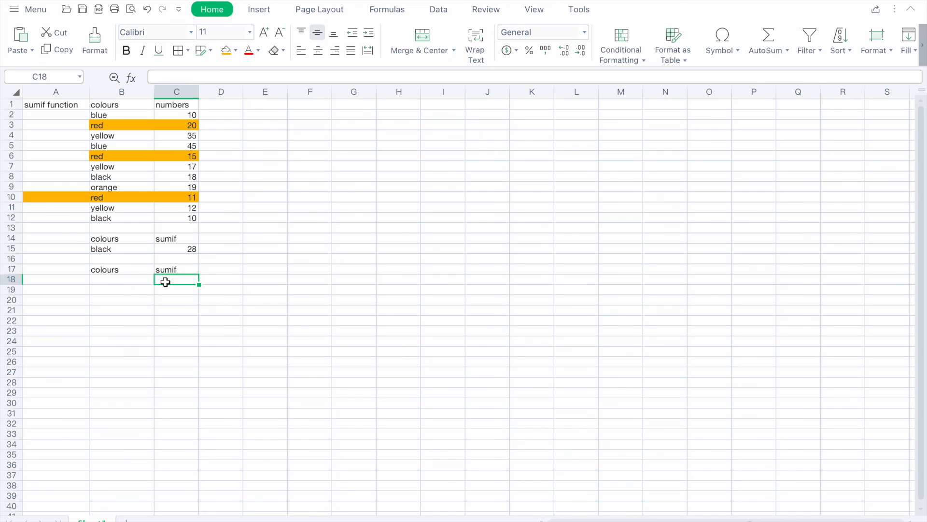
{"action": "type", "text": "=sum"}
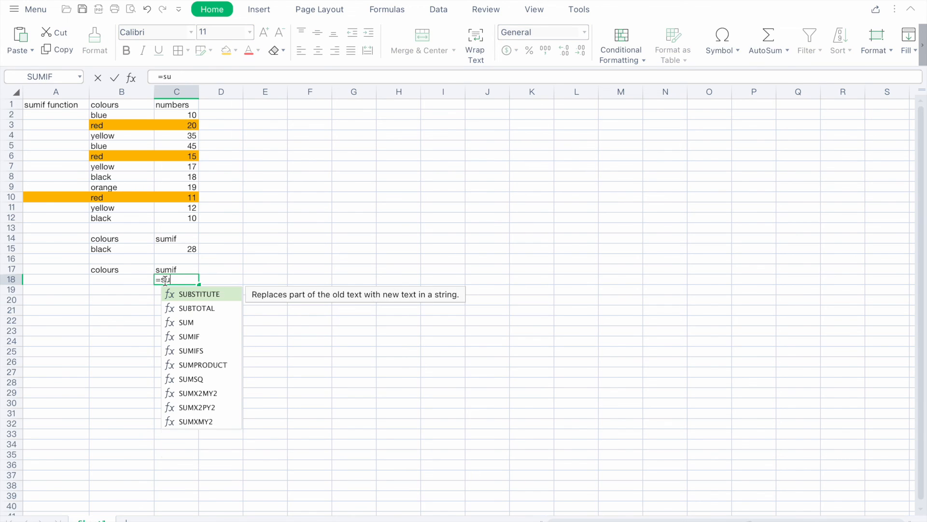
{"action": "key", "text": "Down"}
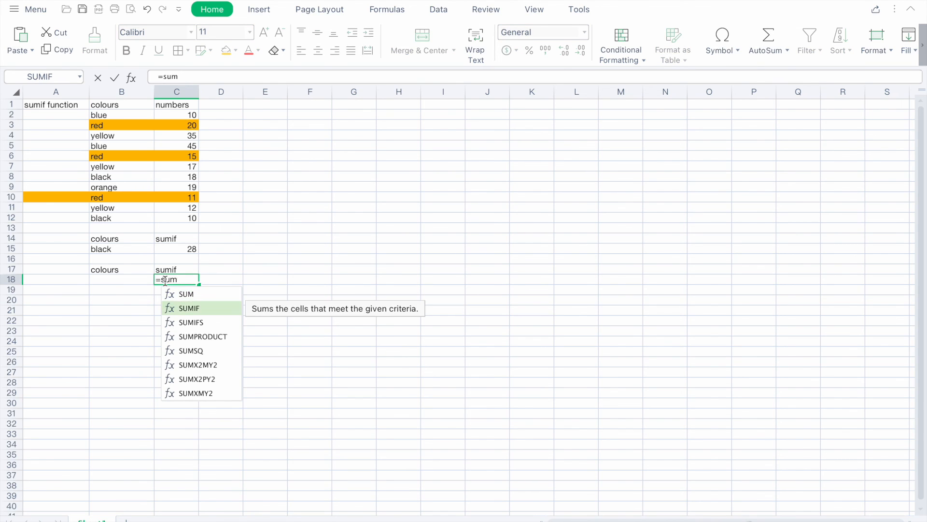
{"action": "key", "text": "Tab"}
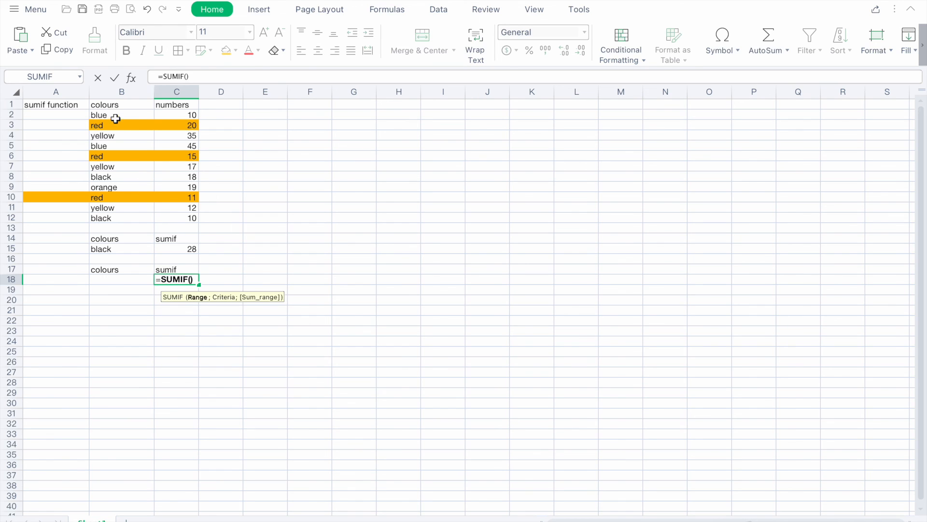
{"action": "left_click_drag", "start_coordinate": [114, 115], "coordinate": [114, 220]}
{"action": "type", "text": ";"}
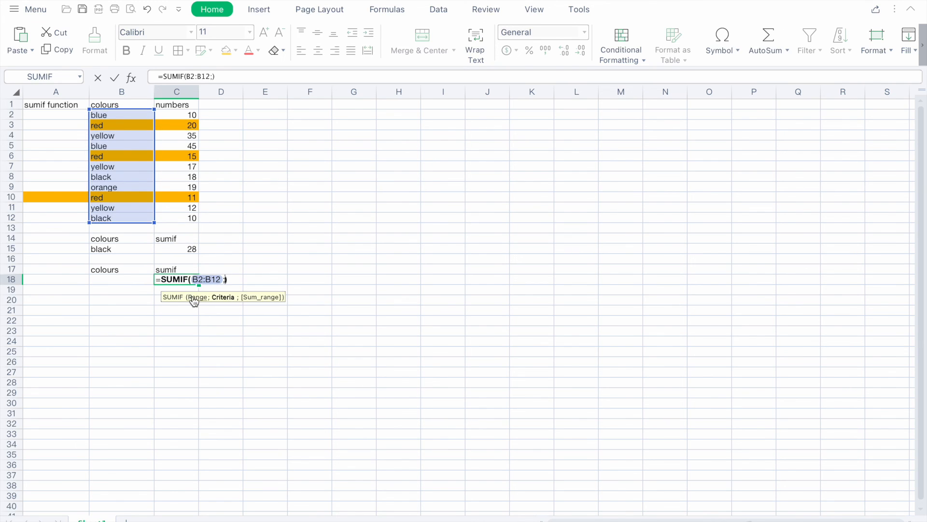
{"action": "left_click", "coordinate": [141, 279]}
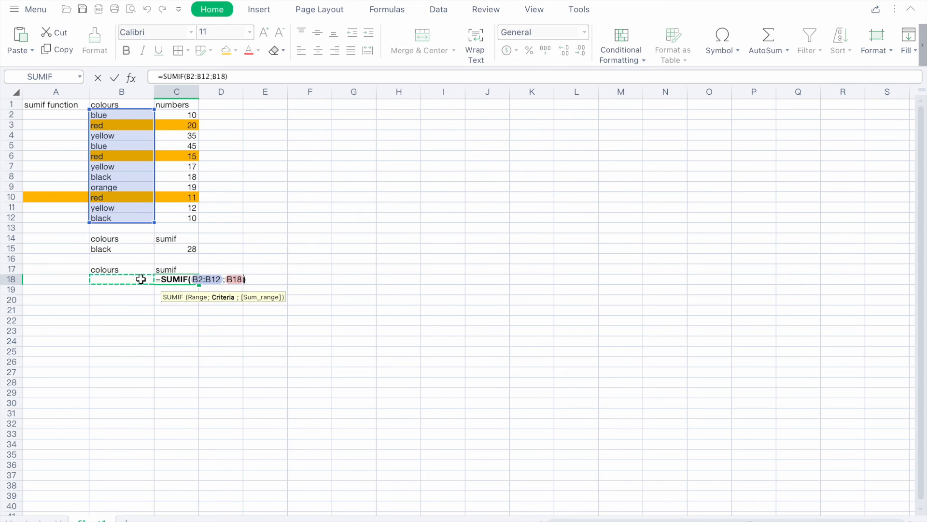
{"action": "type", "text": ";"}
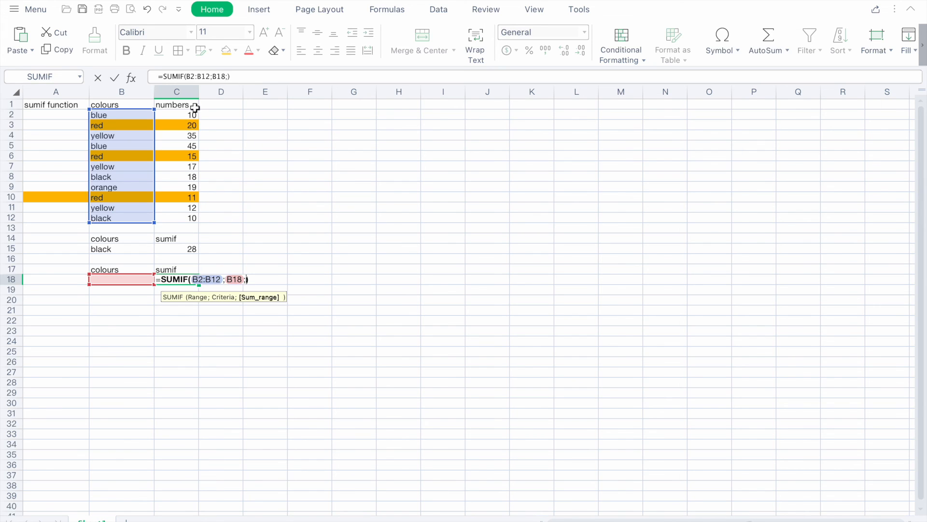
{"action": "left_click_drag", "start_coordinate": [191, 109], "coordinate": [190, 213]}
{"action": "left_click", "coordinate": [225, 113]}
{"action": "key", "text": "Return"}
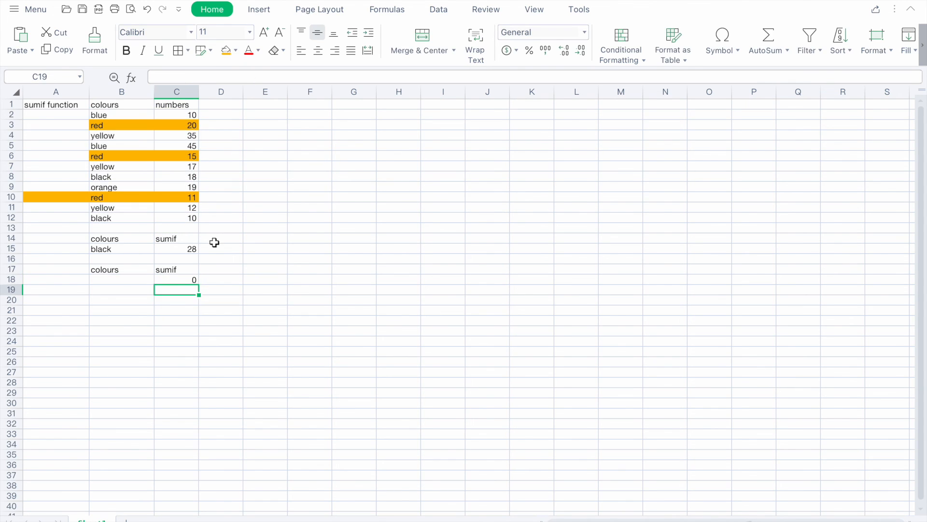
Enter red in cell B18 as the criterion for the second SUMIF formula.
{"action": "left_click", "coordinate": [109, 279]}
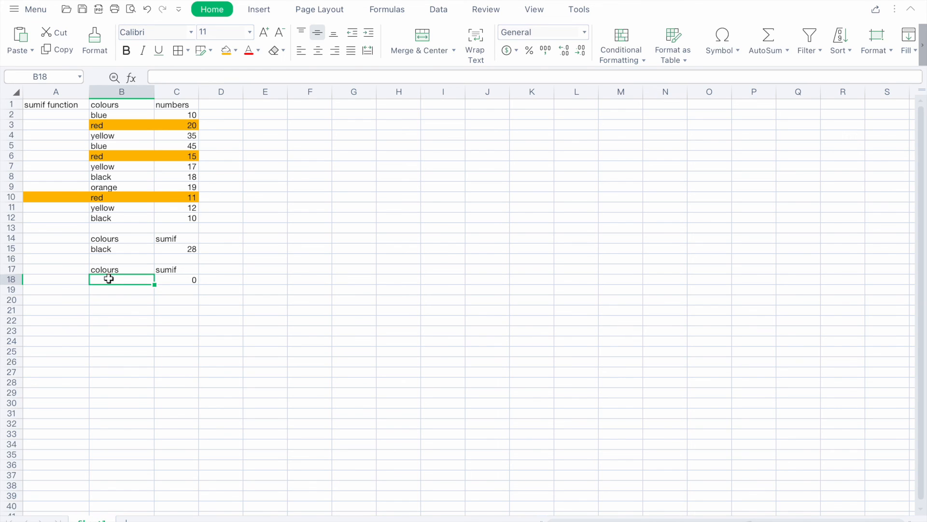
{"action": "type", "text": "red"}
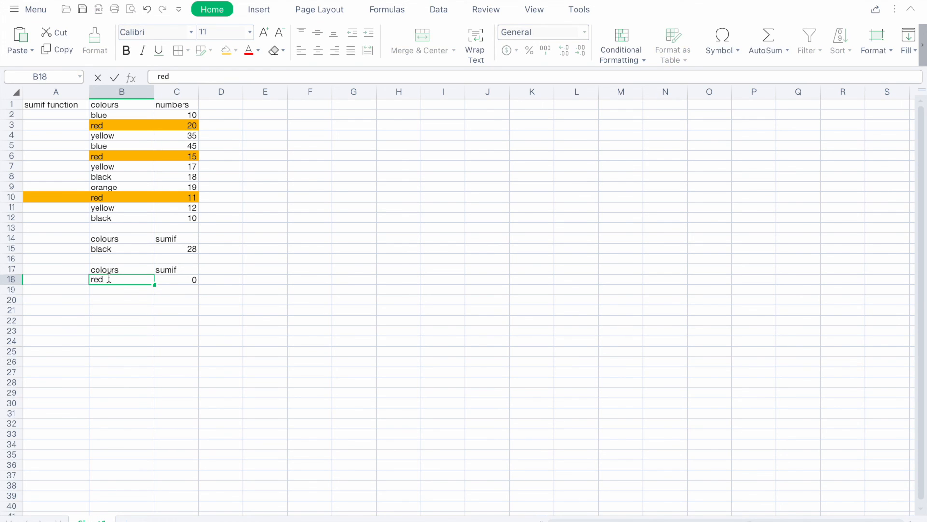
{"action": "key", "text": "Return"}
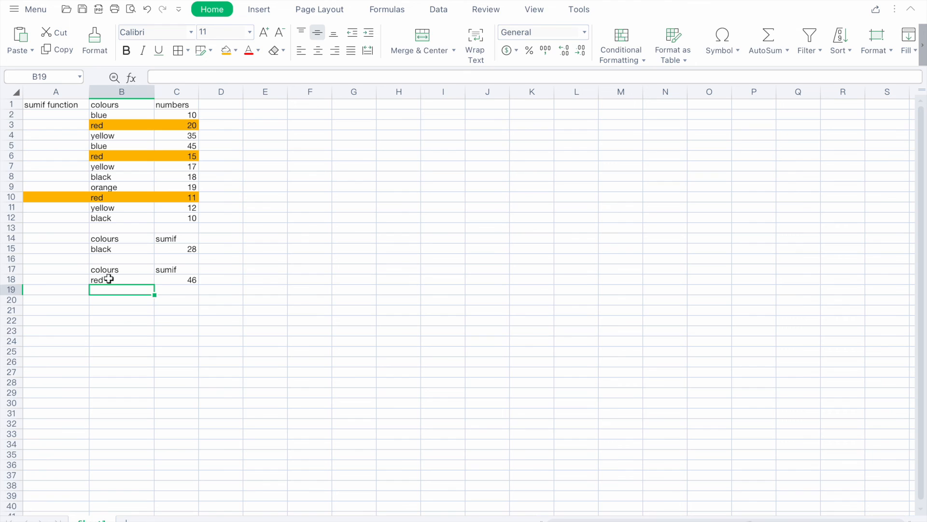
Change the colour criterion in cell B18 to black.
{"action": "left_click", "coordinate": [128, 281]}
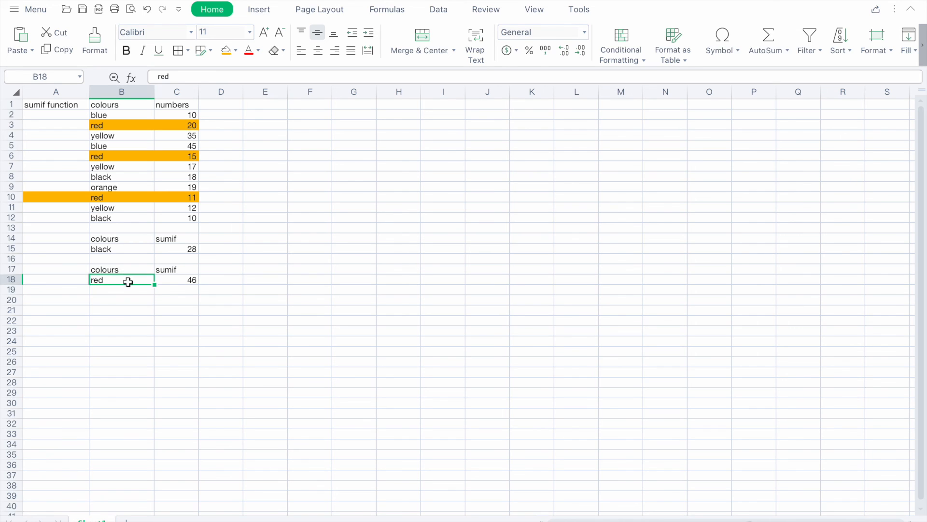
{"action": "key", "text": "Delete"}
{"action": "type", "text": "bl"}
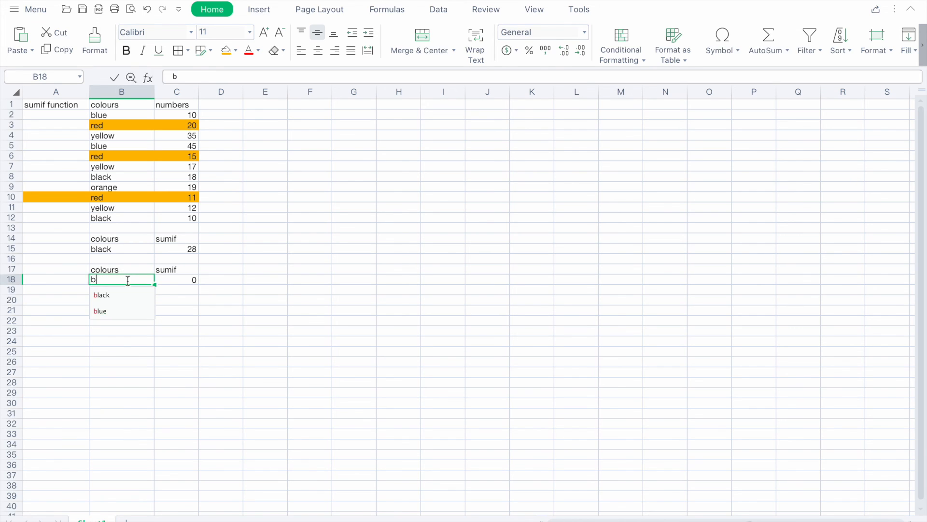
{"action": "left_click", "coordinate": [110, 294]}
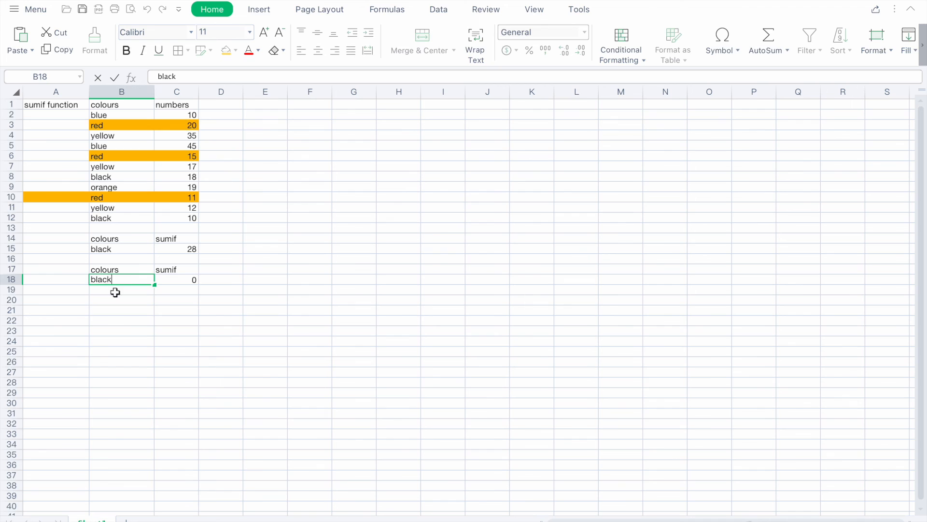
{"action": "key", "text": "Return"}
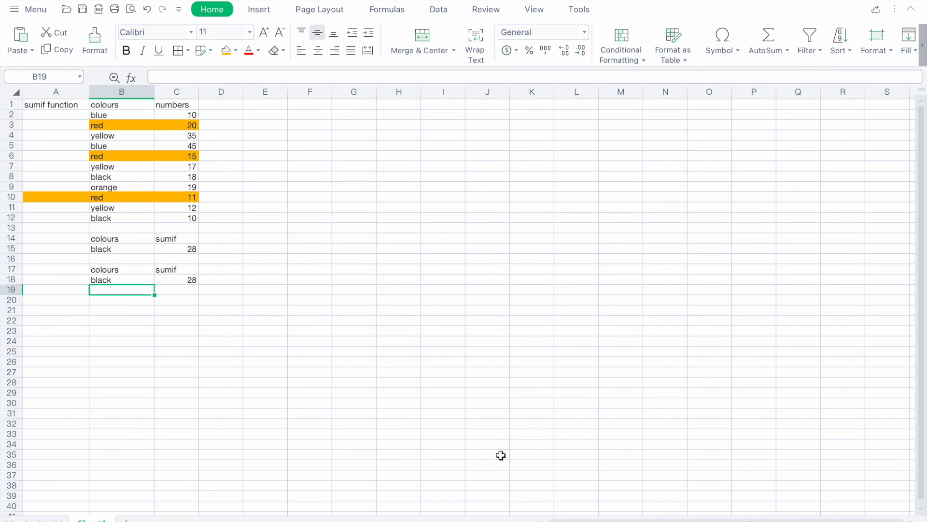